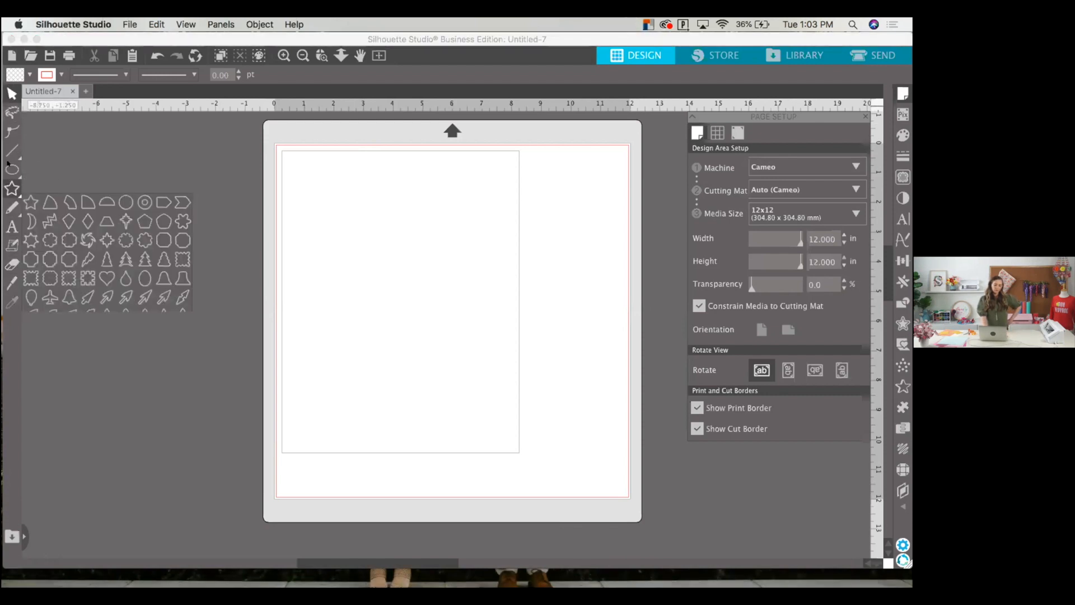
- Close the Untitled-7 drawing without saving its changes
mouse_move(13, 171)
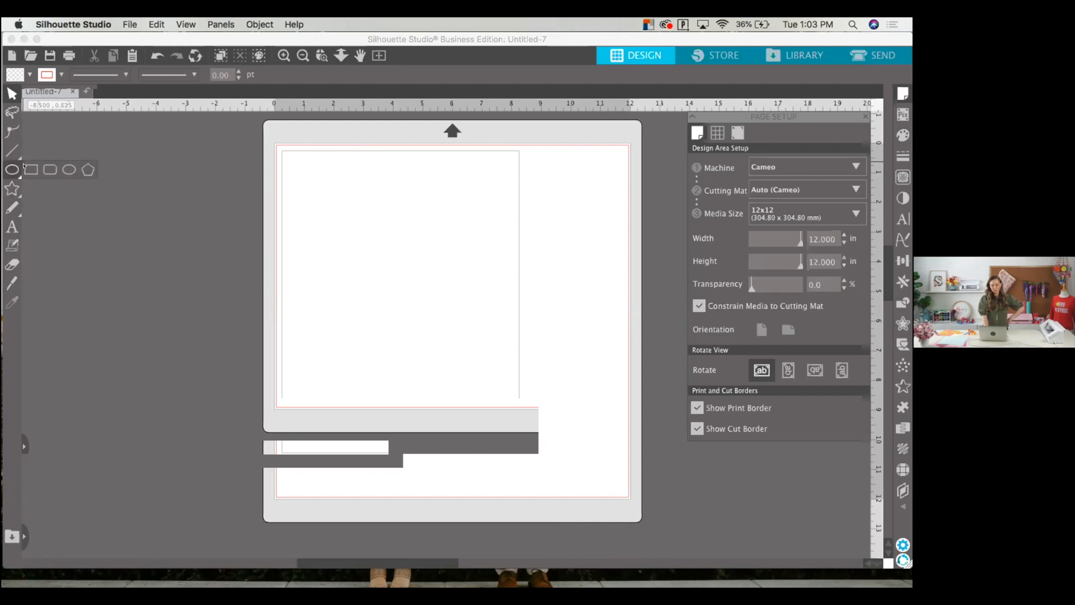
mouse_move(12, 190)
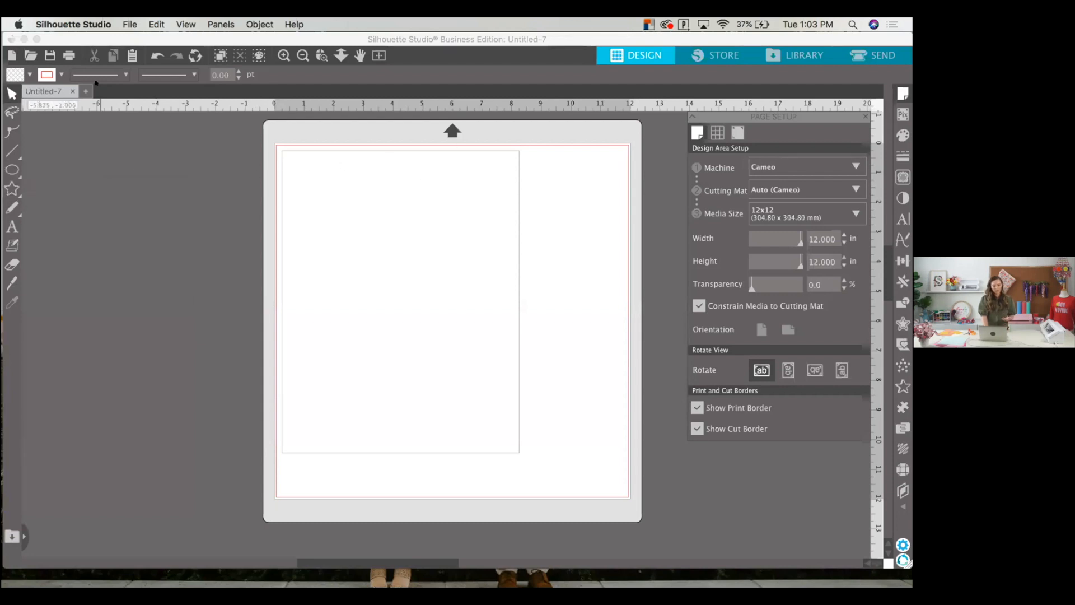
click(71, 92)
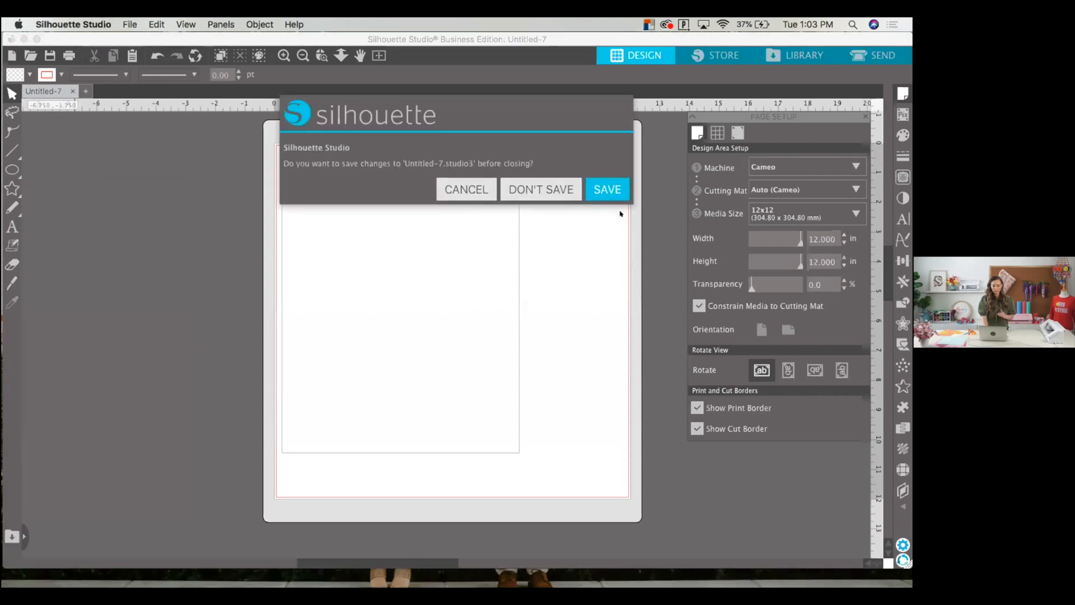
click(550, 187)
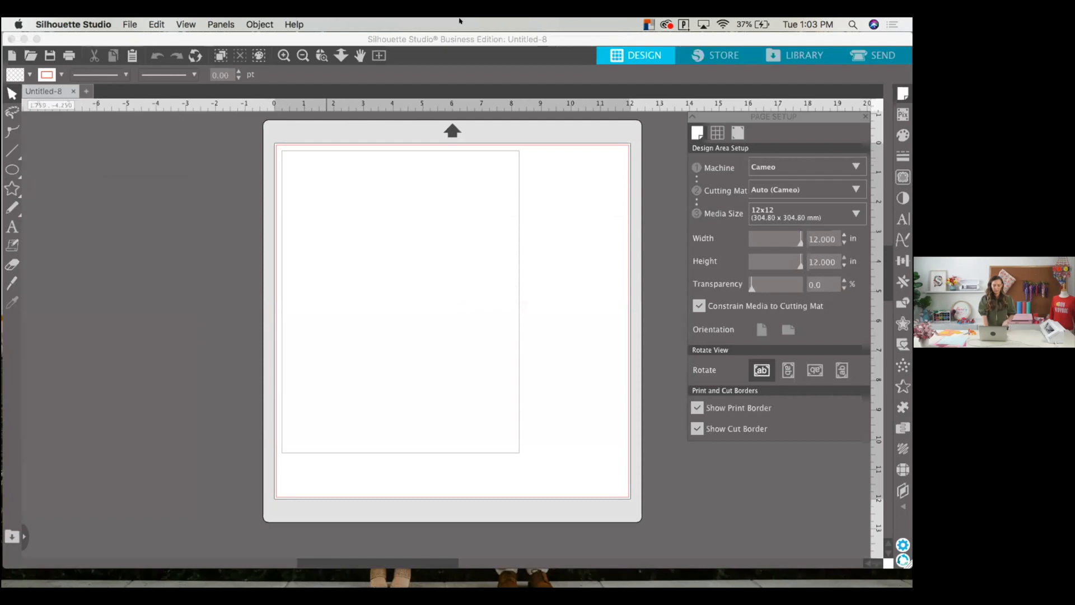
- Create another new blank drawing and keep it as the active document
click(127, 24)
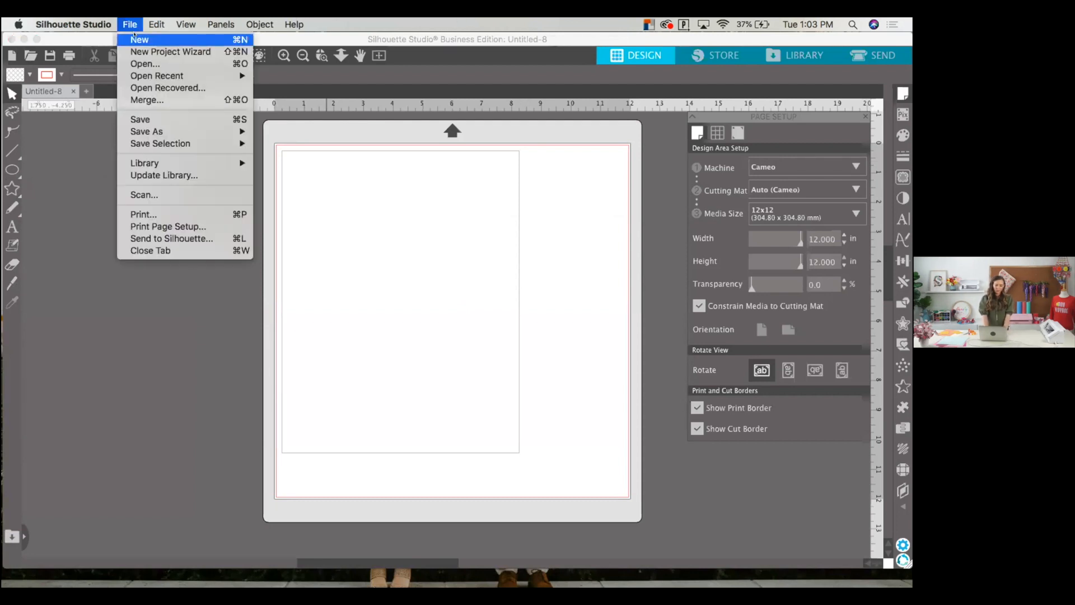
click(134, 36)
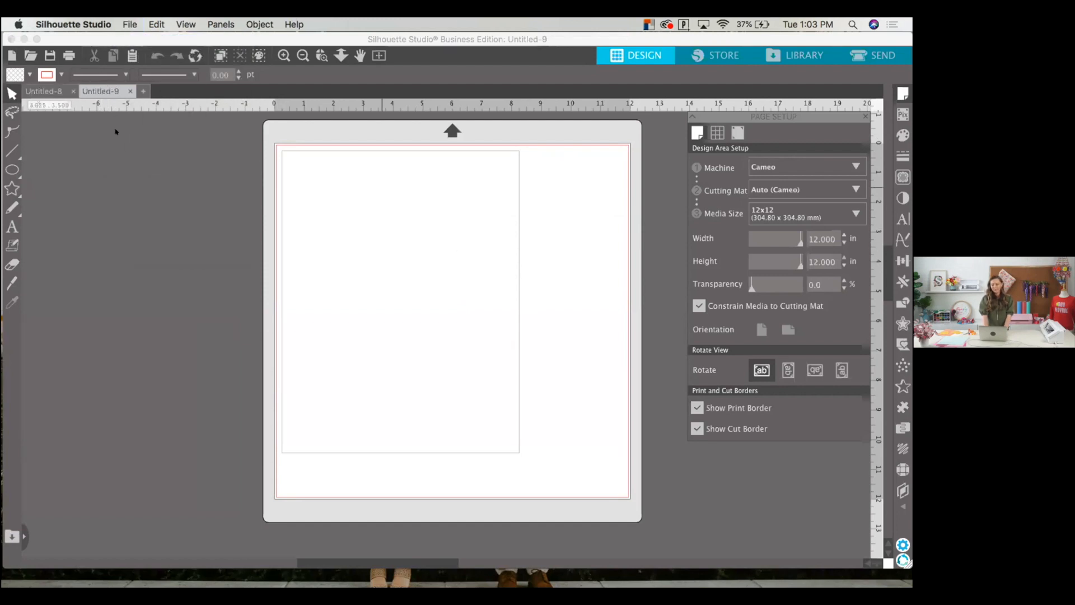
click(57, 92)
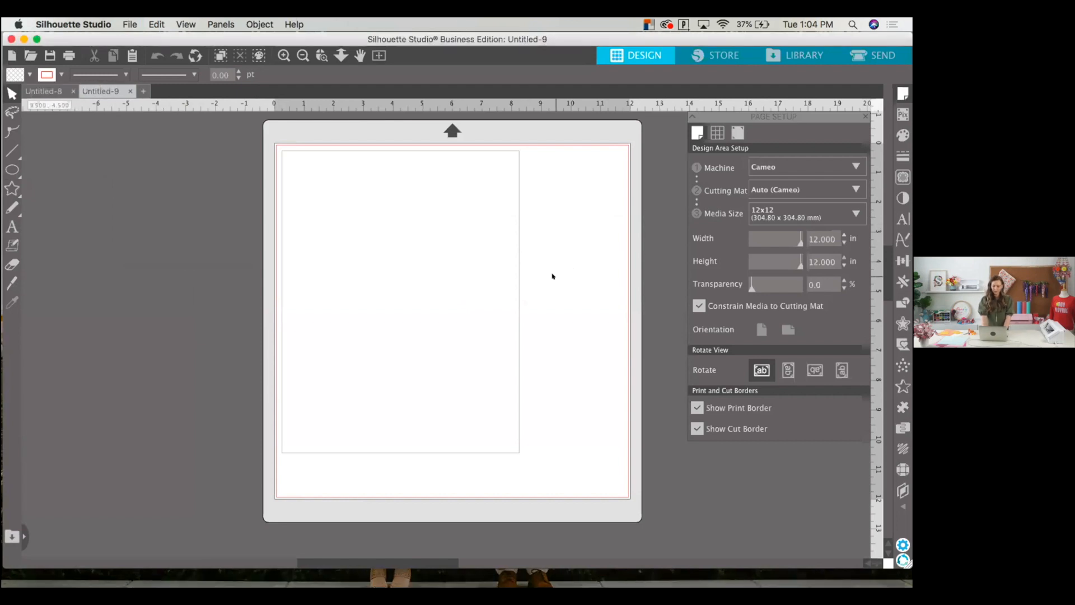
key(super+minus)
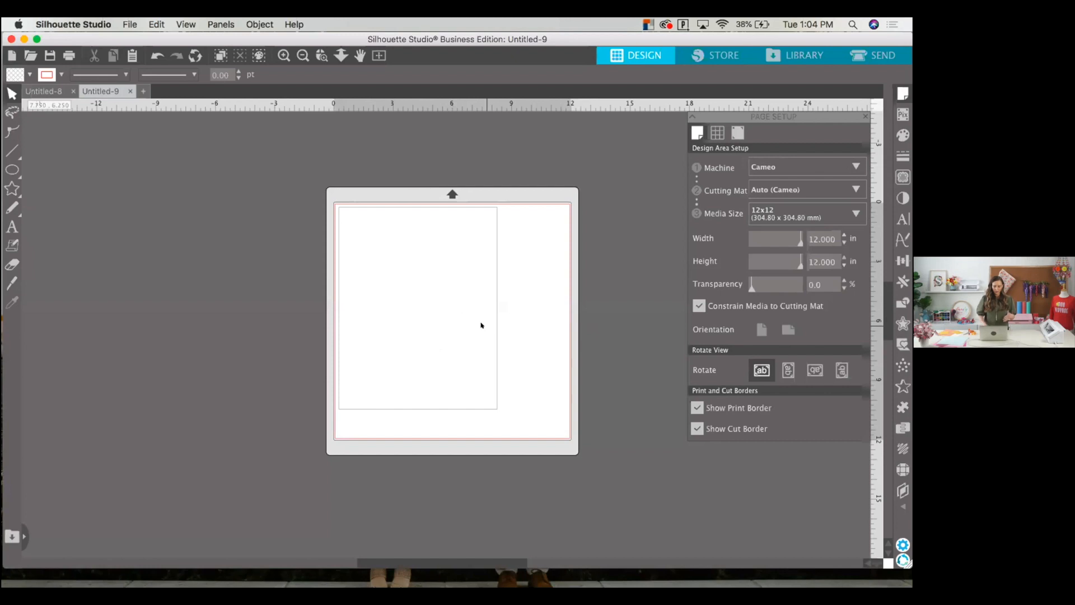
- Show the PixScan options and return to the page setup settings
mouse_move(389, 582)
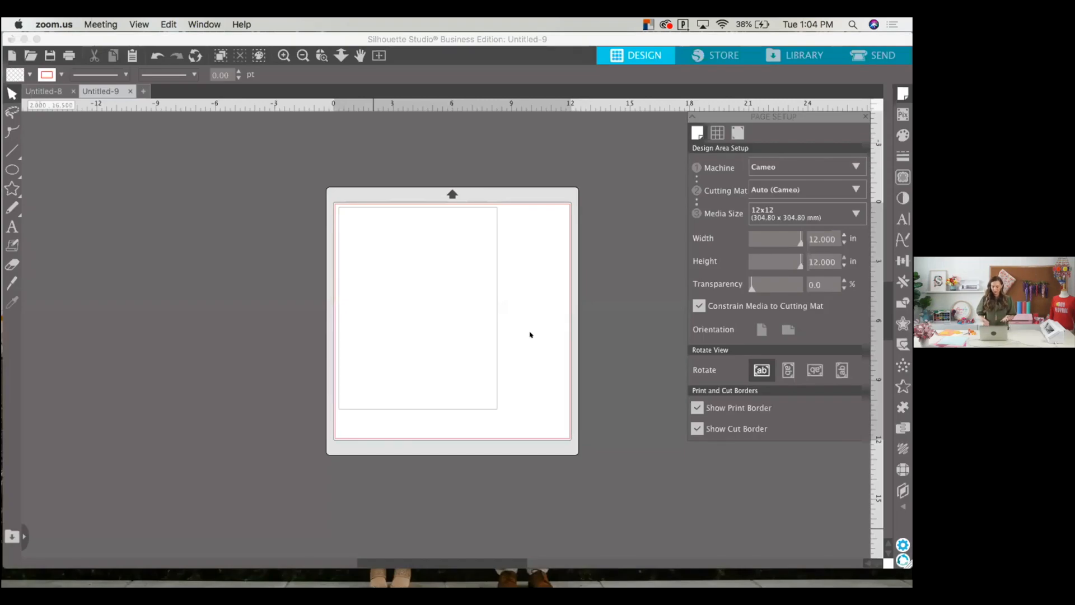
mouse_move(436, 582)
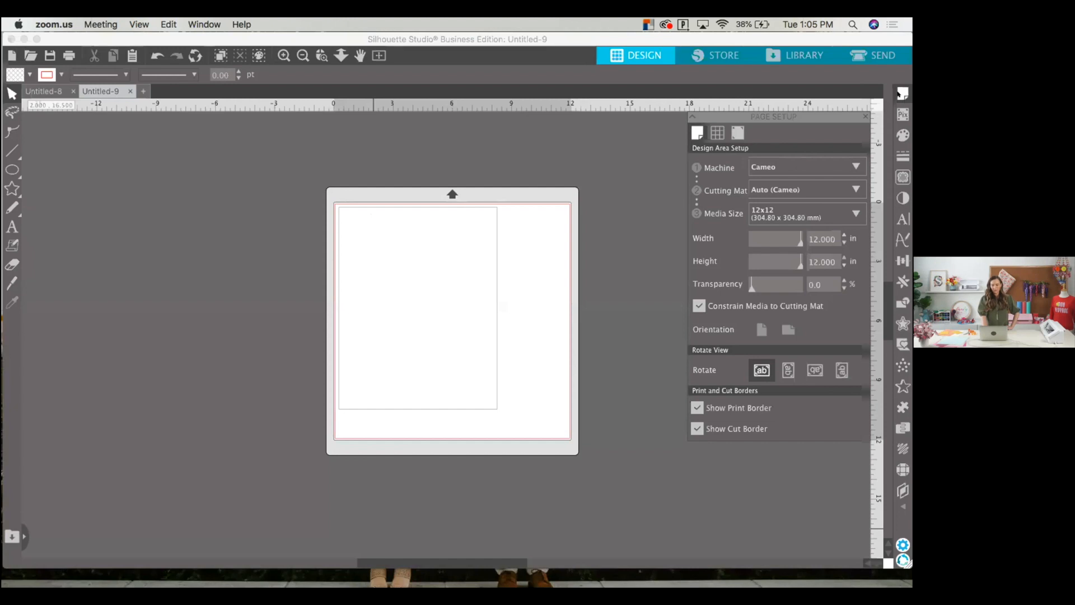
click(897, 112)
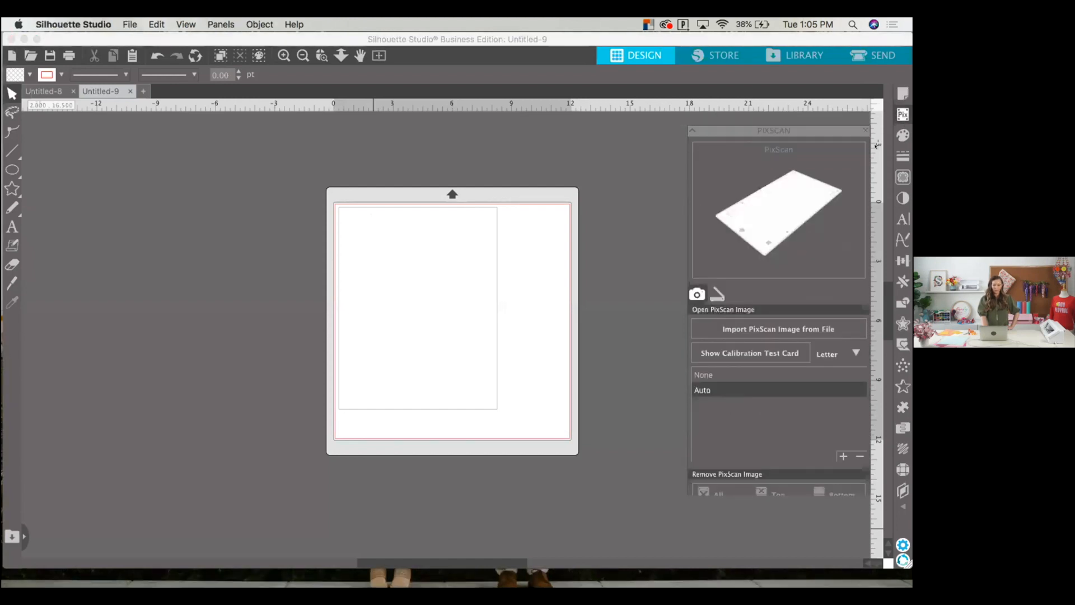
click(894, 84)
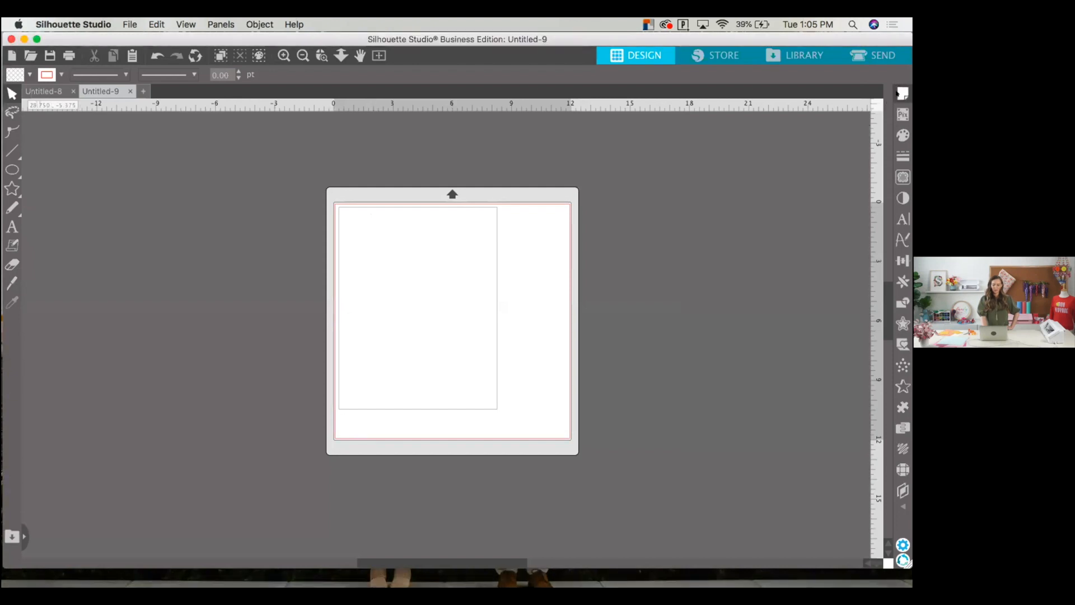
click(898, 91)
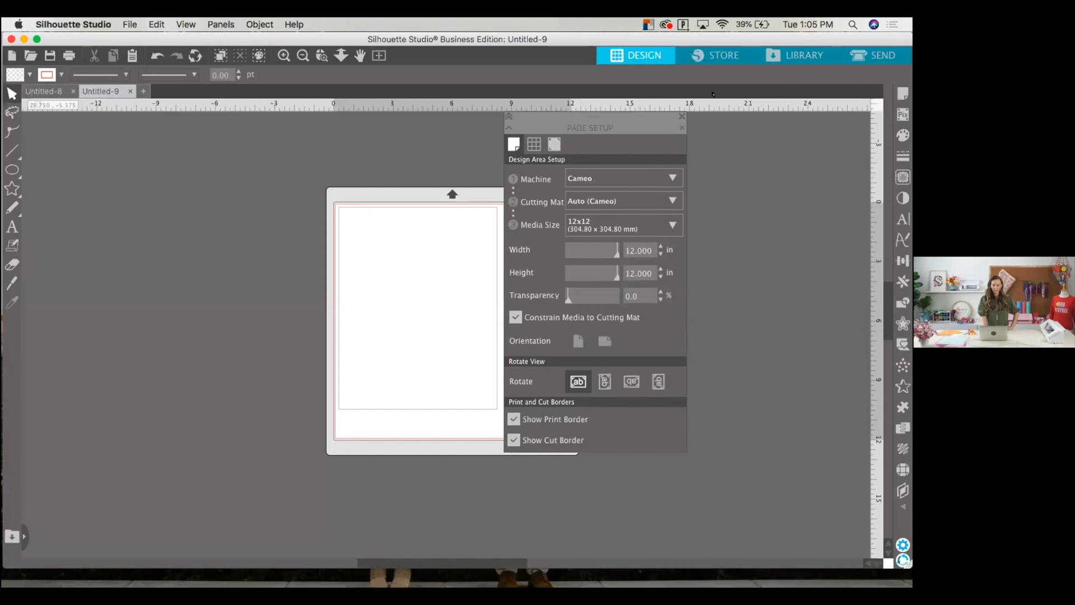
click(682, 116)
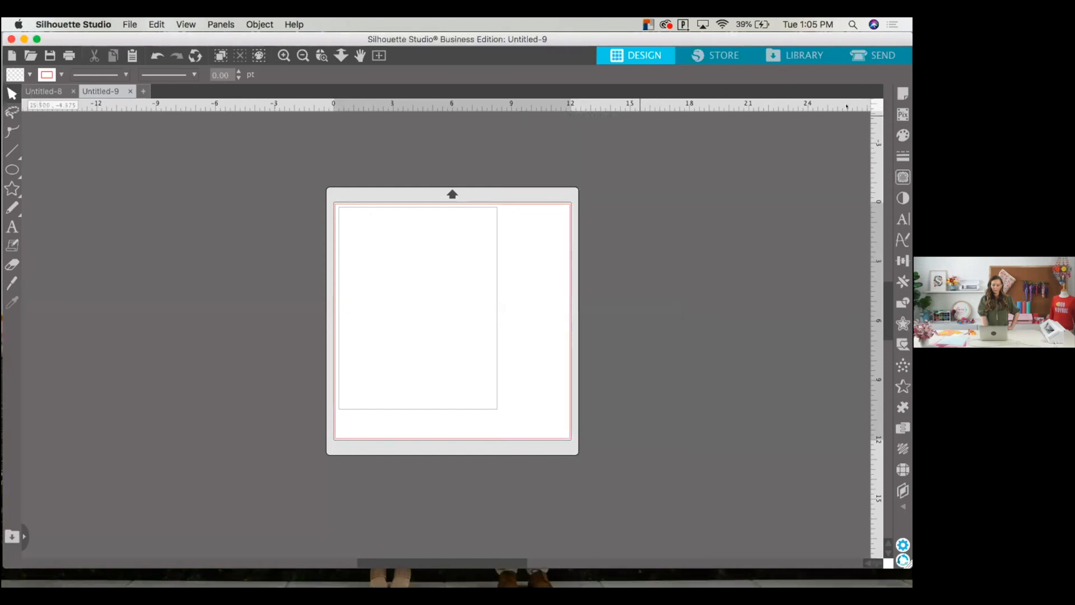
click(899, 94)
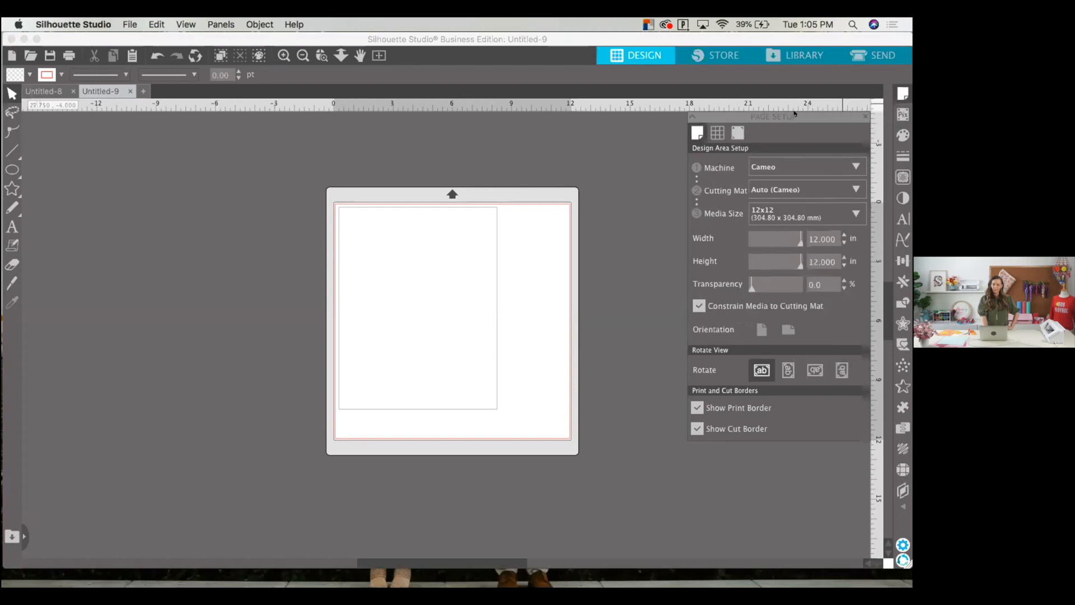
- Look through the machine choices and the cutting mat choices in the page setup, keeping the current selections
click(793, 164)
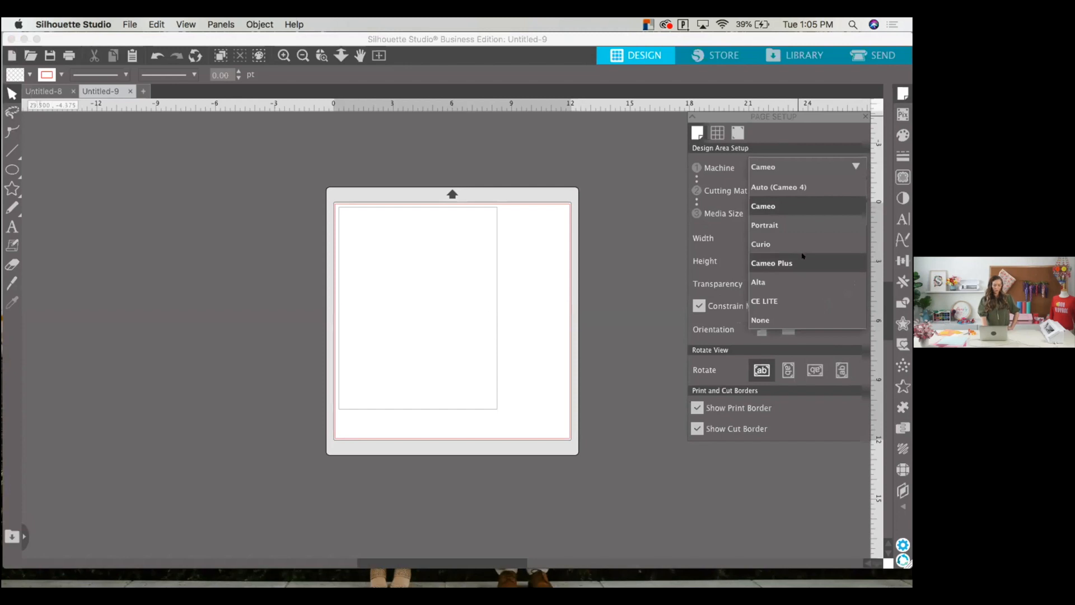
click(805, 166)
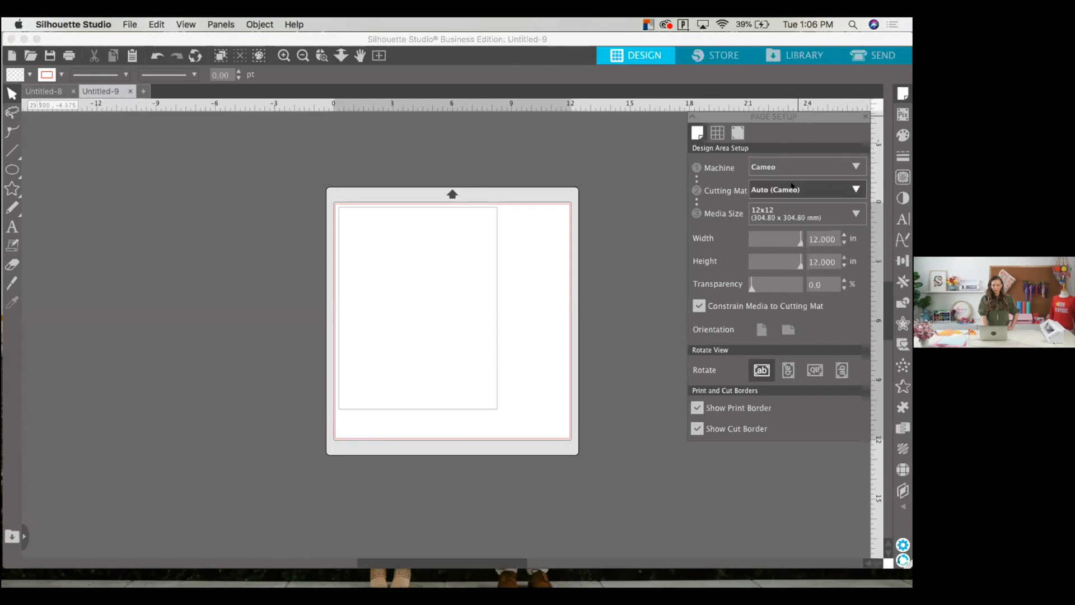
click(792, 187)
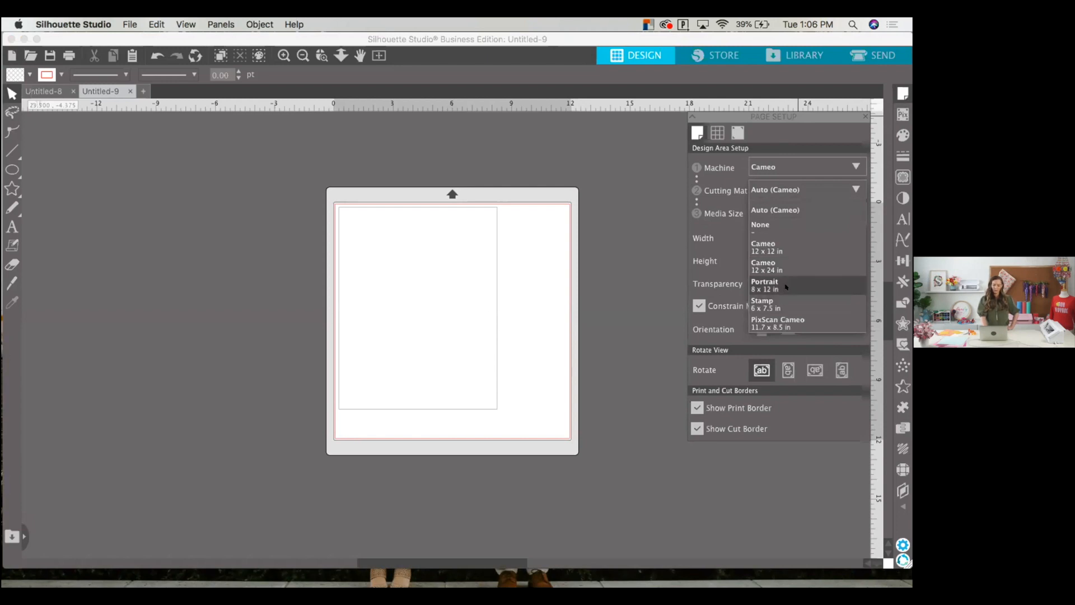
click(752, 179)
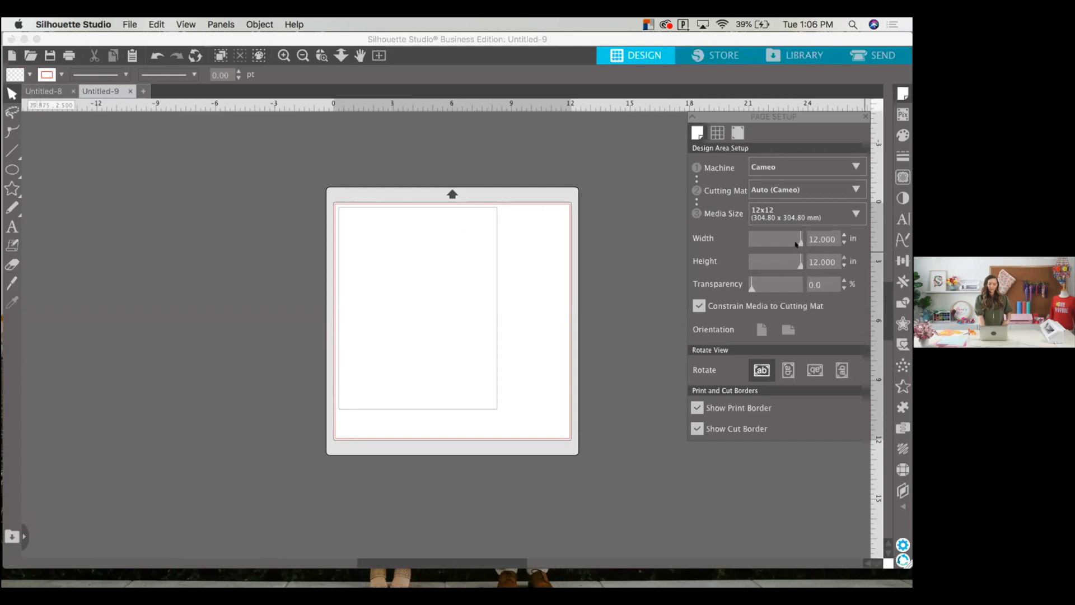
- Set the media width to 6.75 in and draw a rectangle about 7.5 by 3.25 in, rotated roughly upright within the media
drag(797, 244, 774, 244)
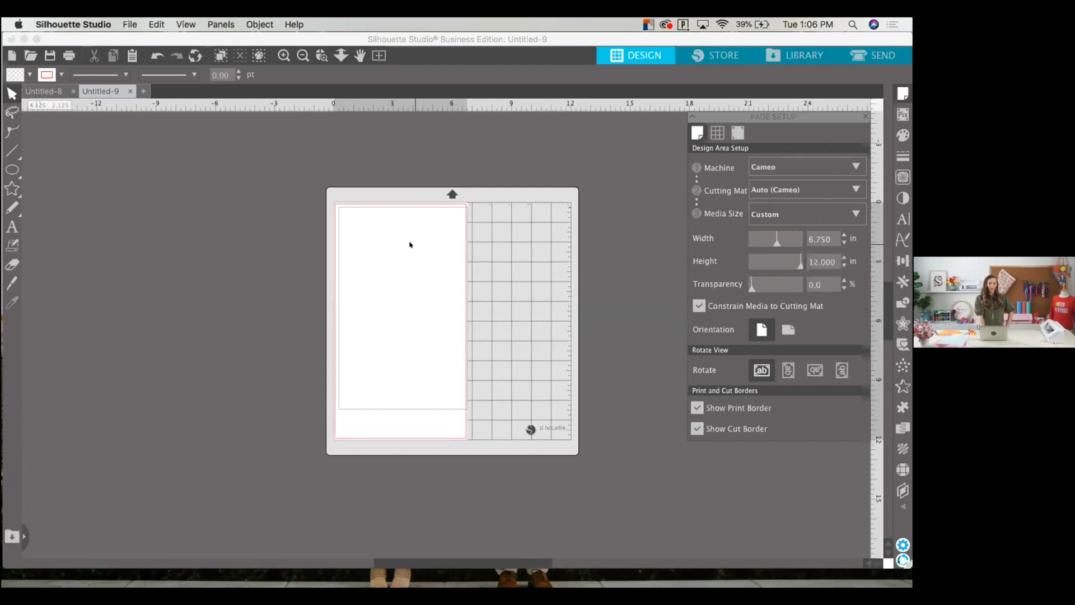
click(12, 170)
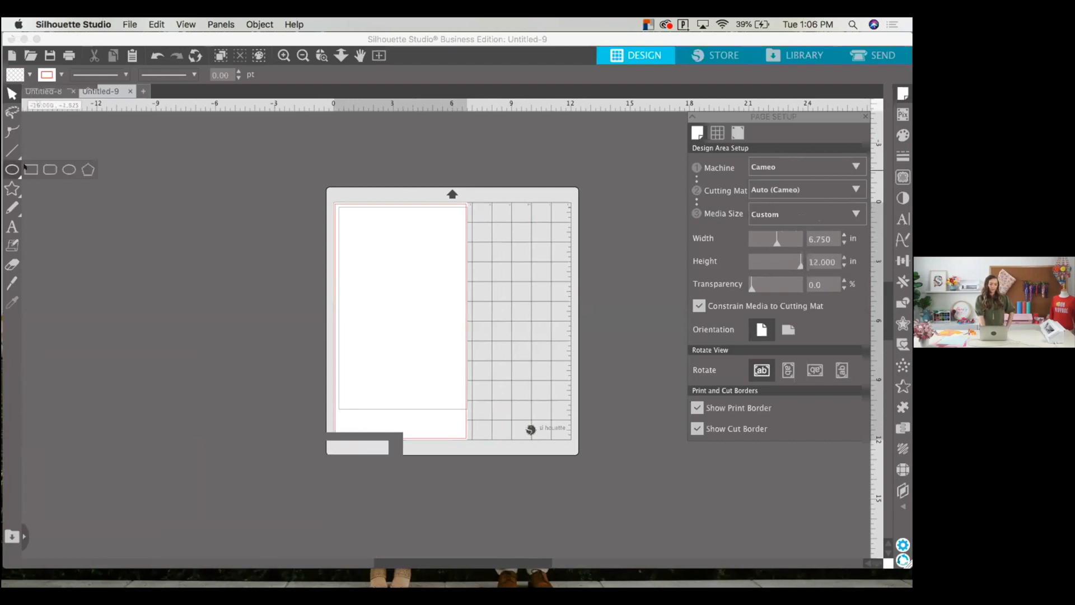
drag(371, 227, 519, 291)
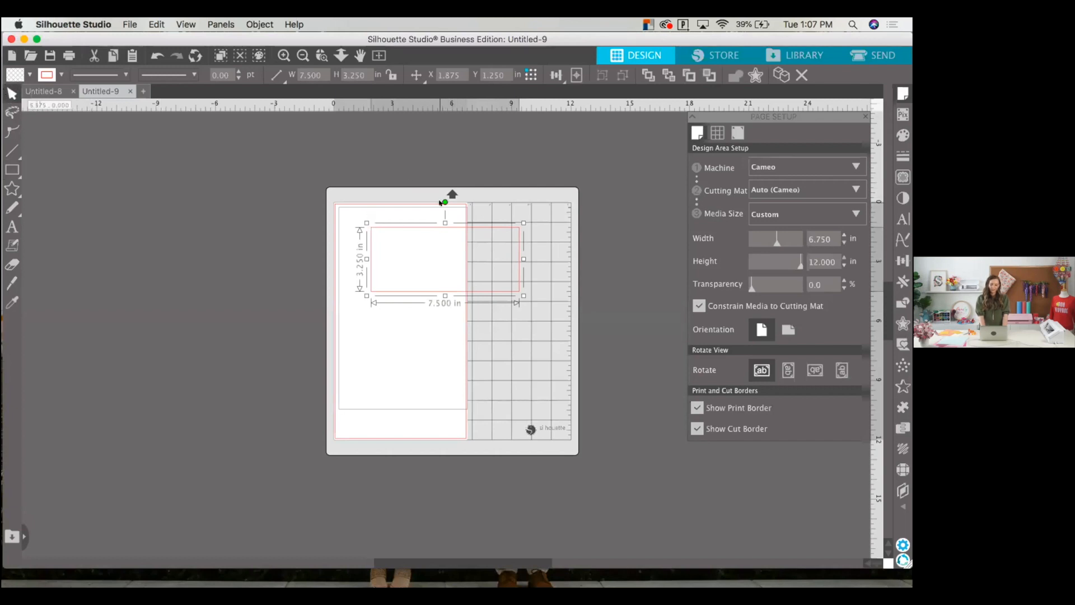
drag(445, 202, 417, 275)
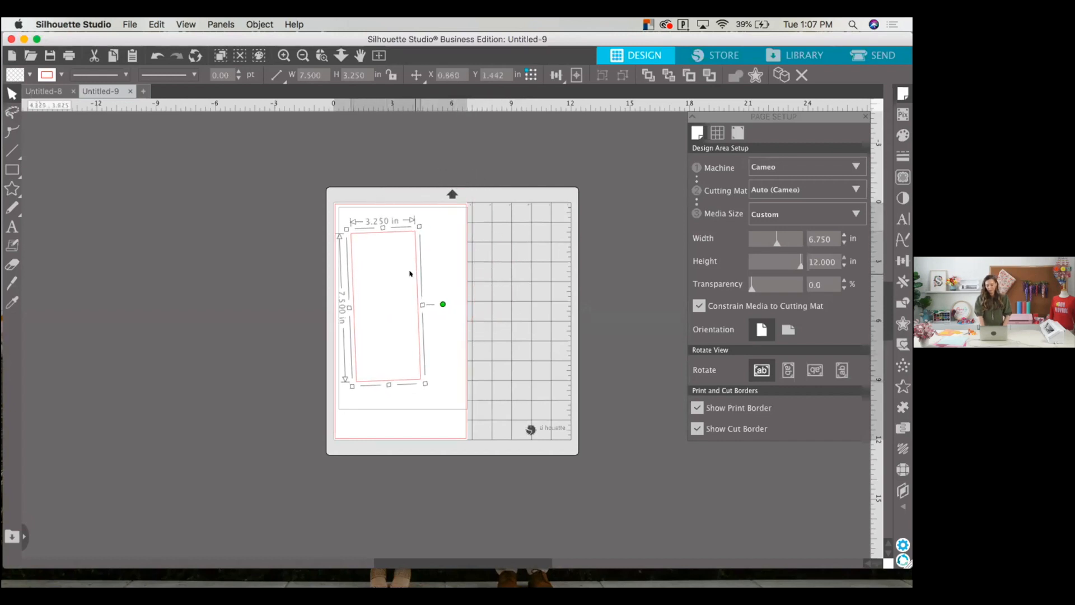
- Delete the rectangle and set the media width to 12 in
key(Delete)
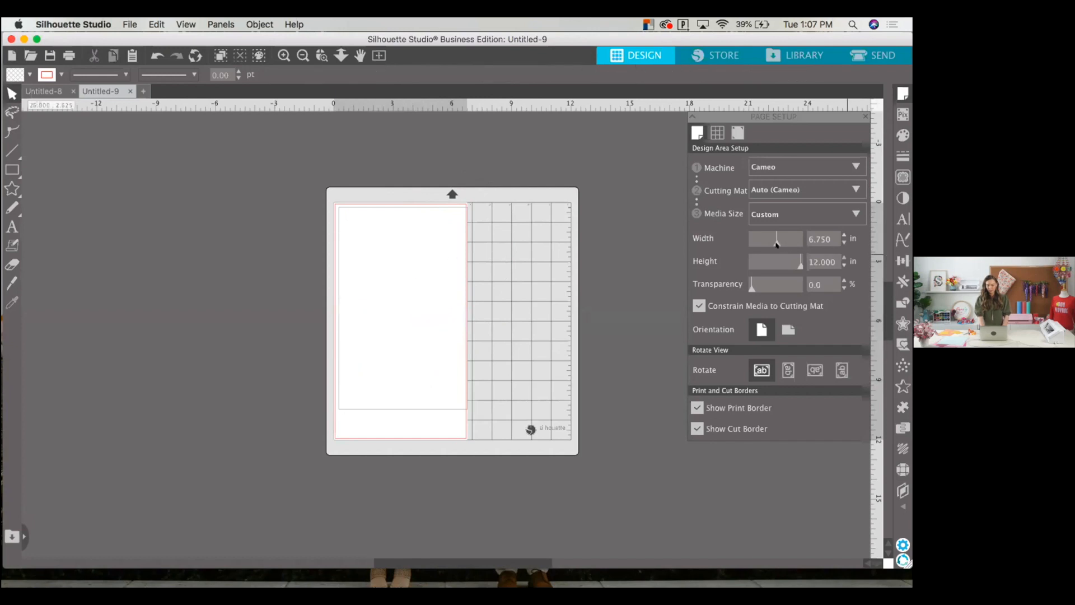
drag(774, 244, 804, 245)
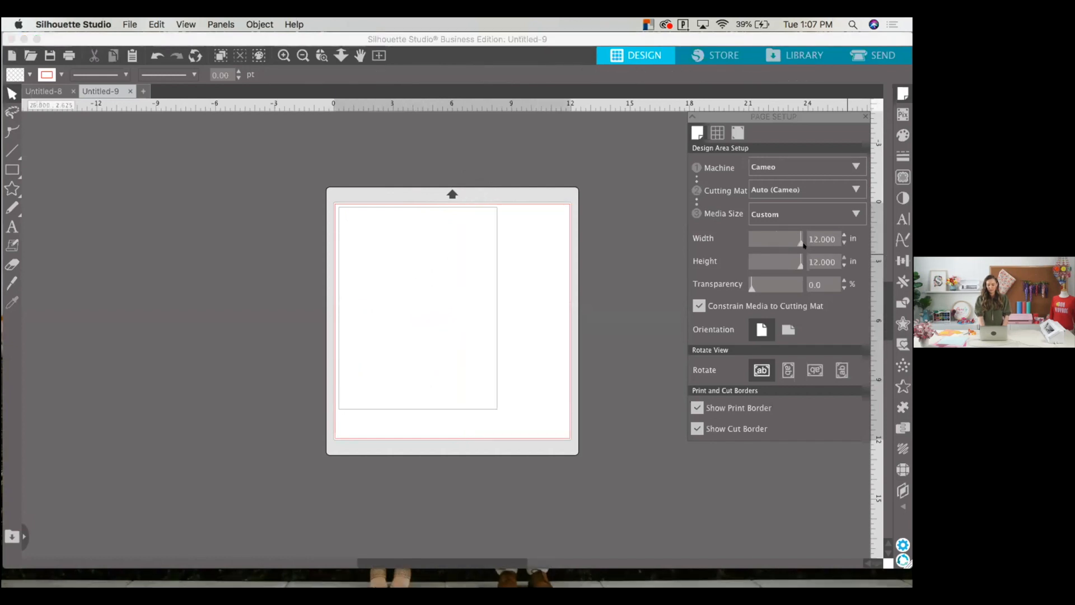
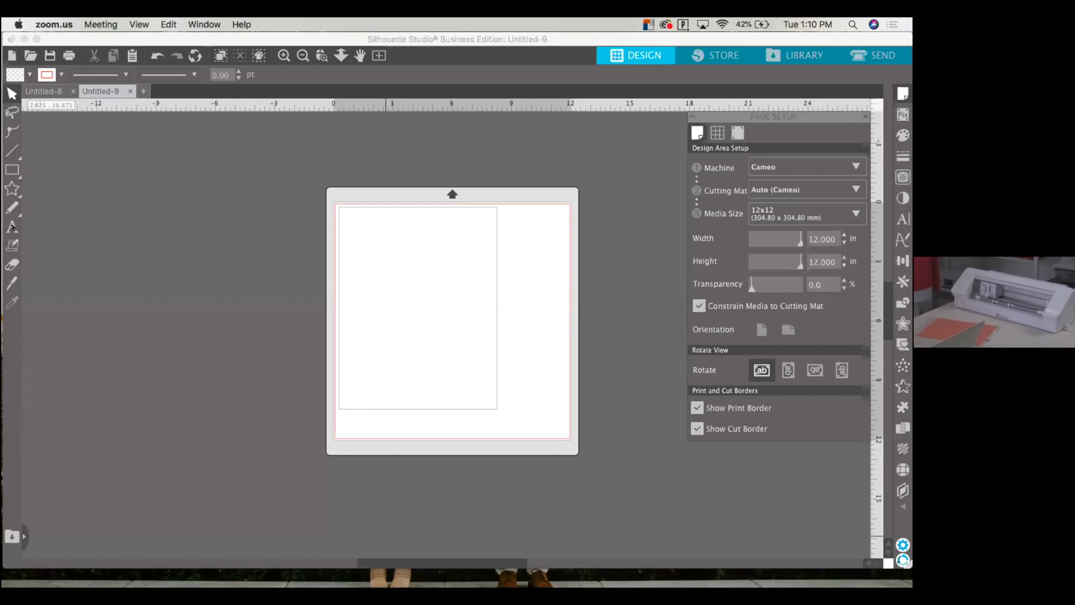
- Add the text "Thank you" in the upper part of the page
click(13, 227)
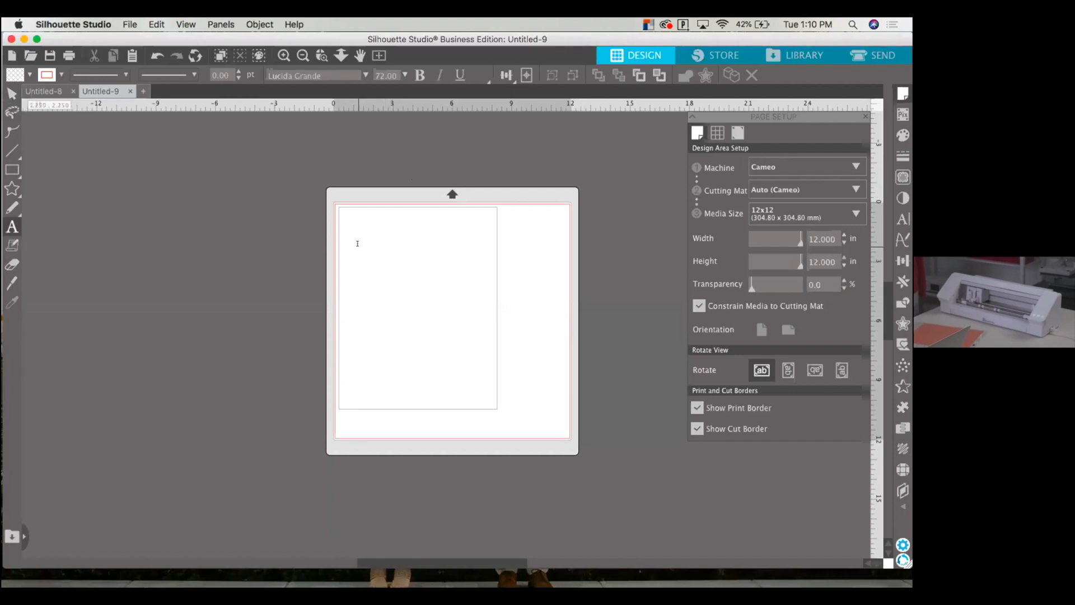
click(11, 227)
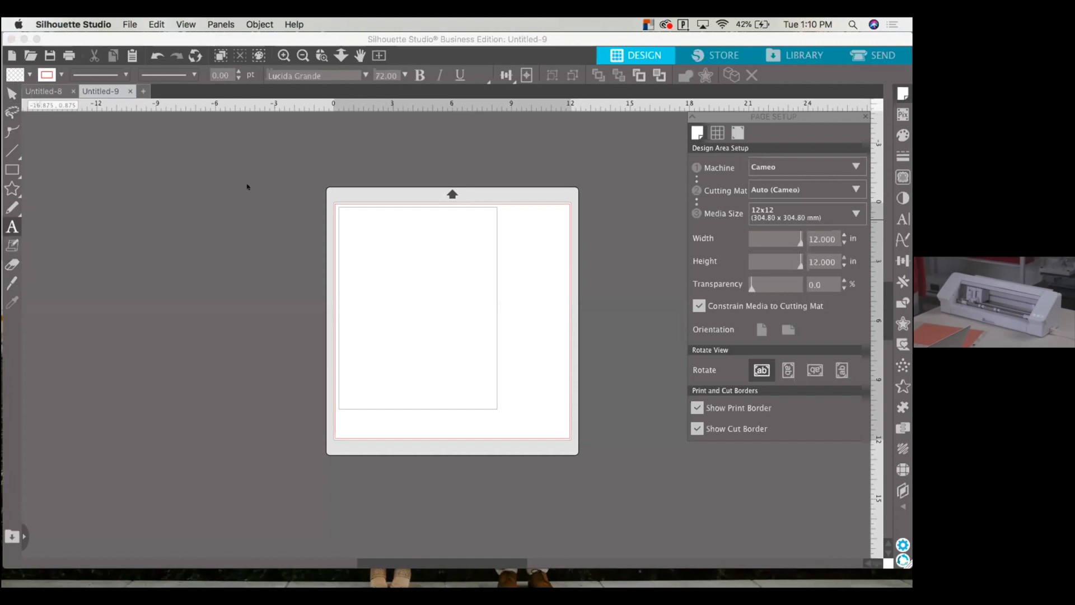
click(359, 233)
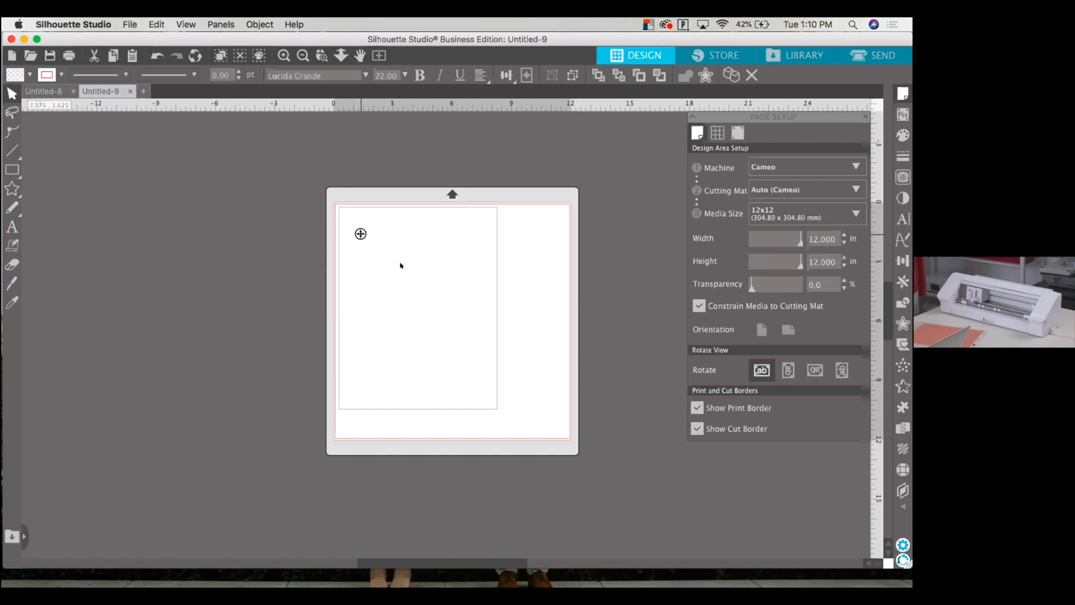
text(Thank you)
key(Escape)
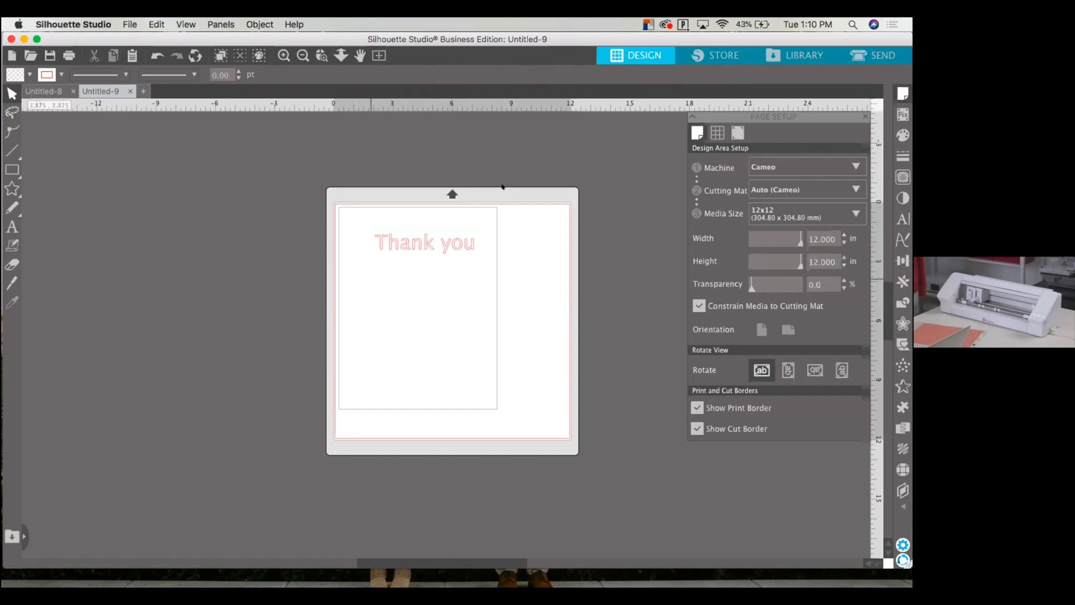
- Edit the text on the page so that it reads "Thank You!"
click(456, 239)
double_click(465, 241)
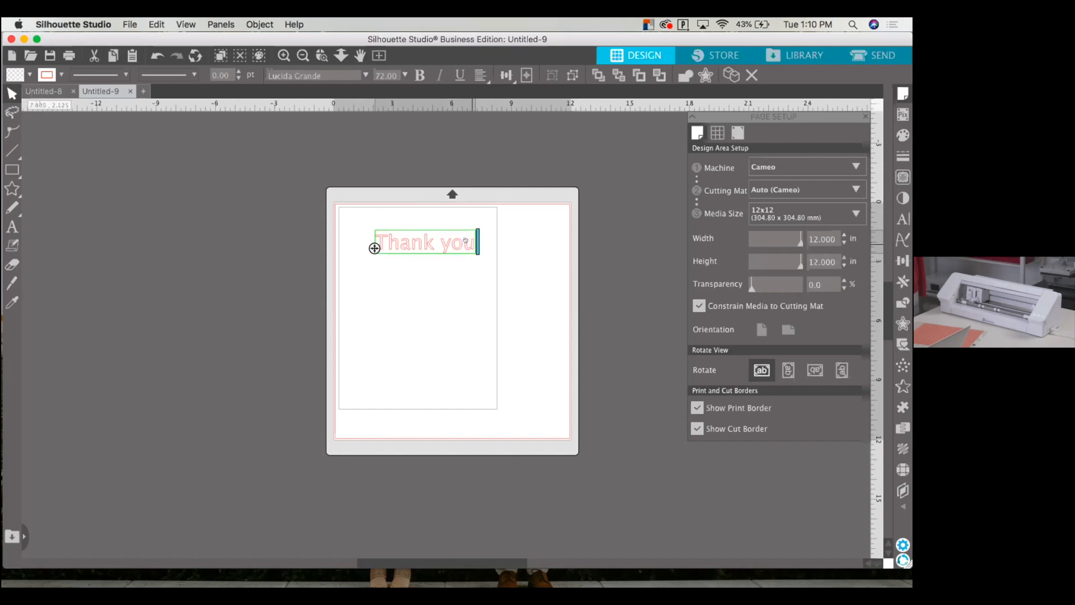
key(Left)
key(BackSpace)
text(Y)
text(1)
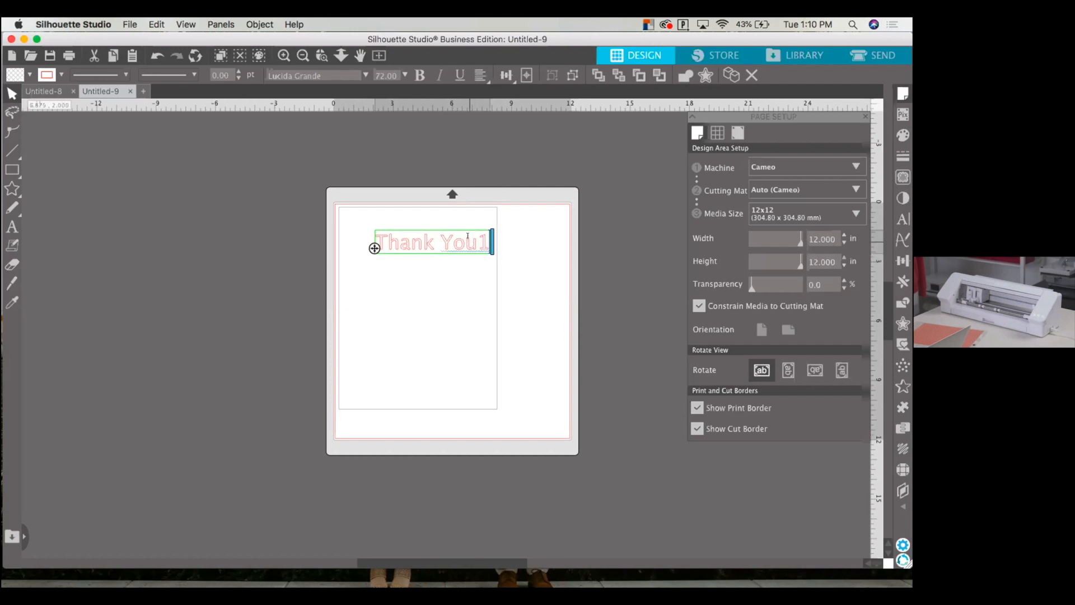
key(BackSpace)
text(!)
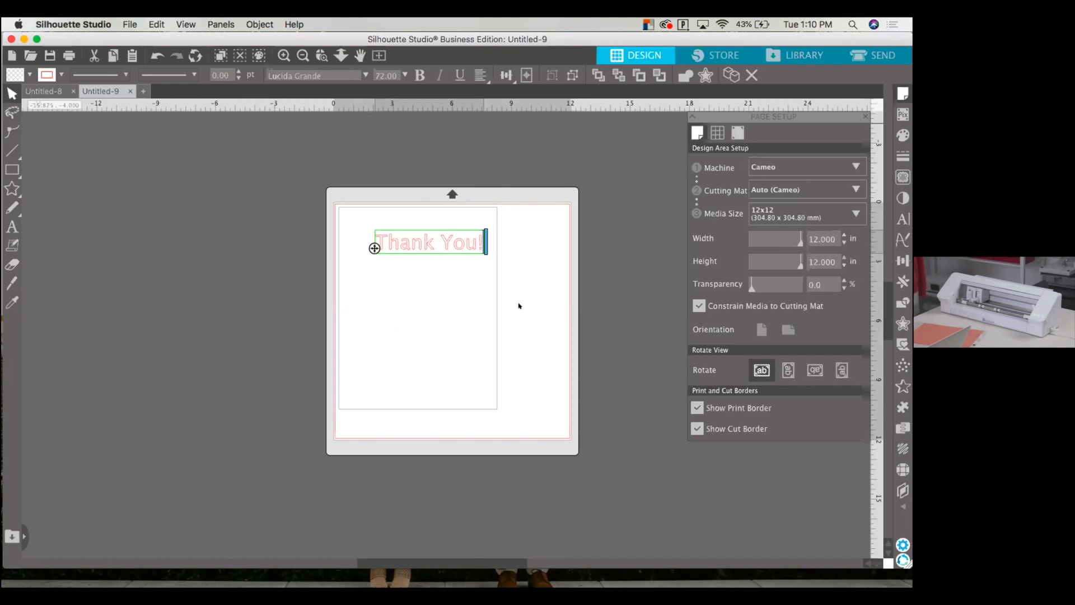
click(499, 293)
key(super+=)
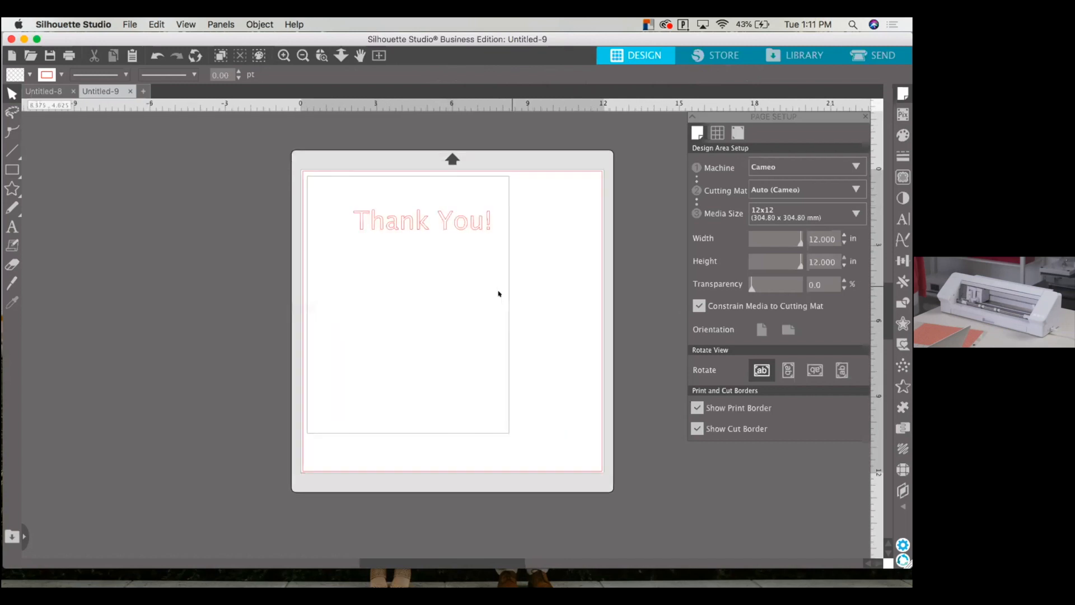
key(super+=)
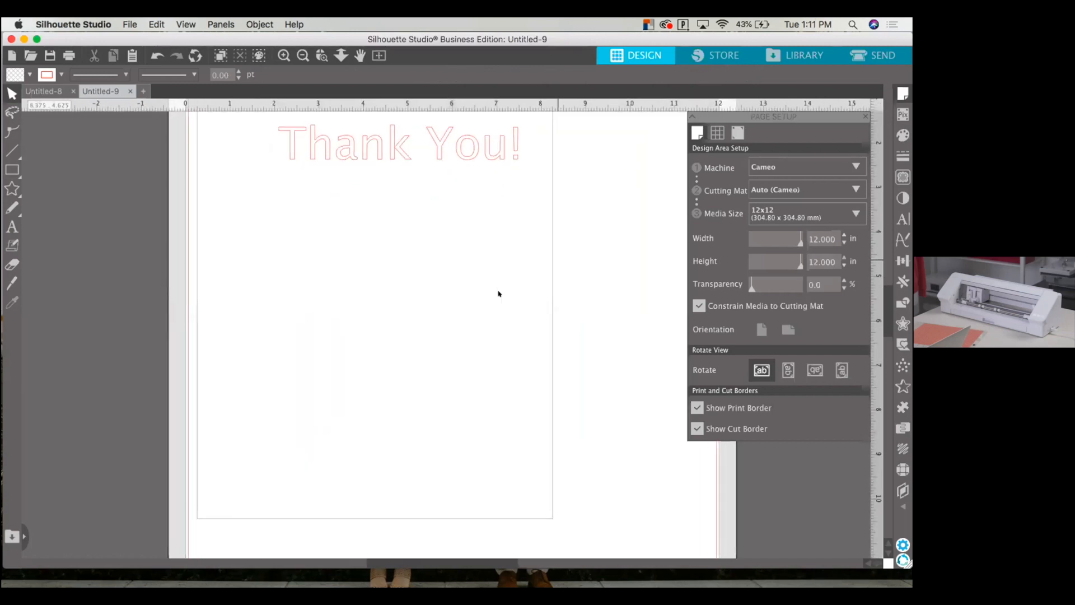
- Set the font of the whole "Thank You!" text to American Typewriter and finish editing it
scroll(498, 294, up, 3)
click(529, 234)
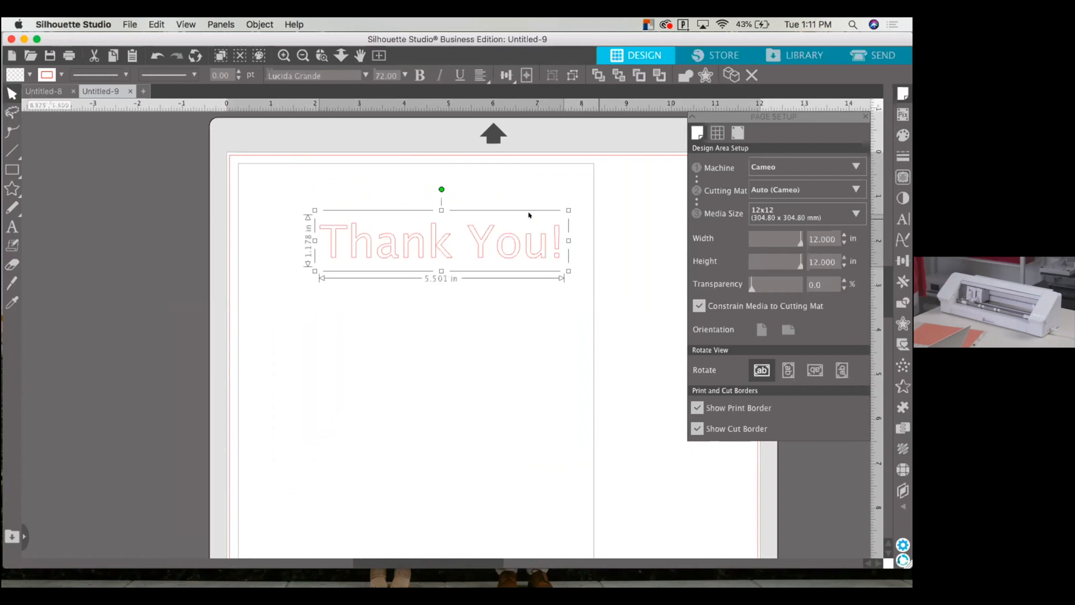
double_click(470, 235)
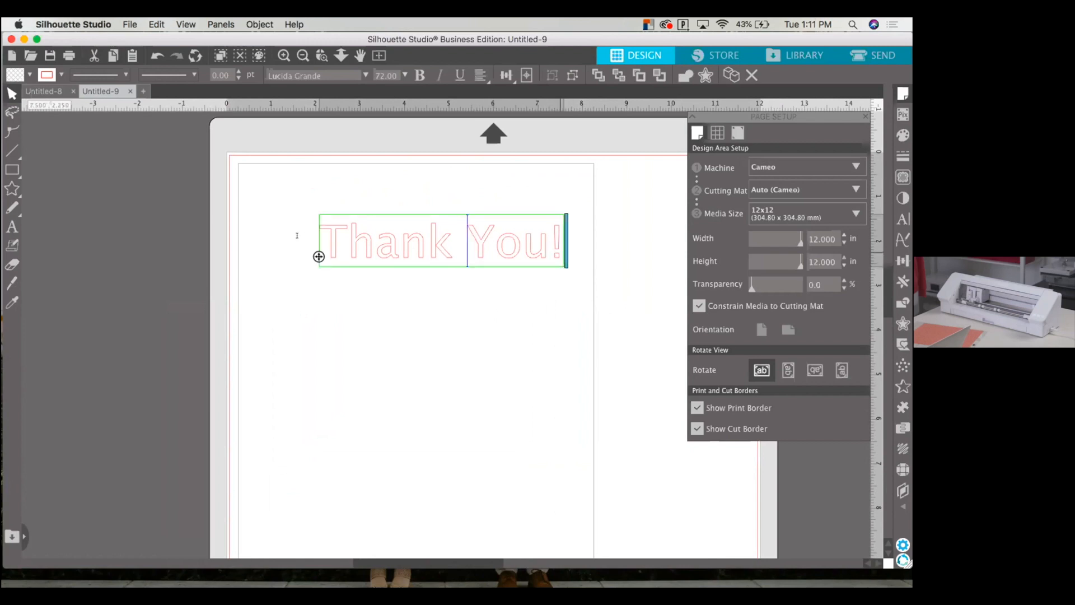
key(super+a)
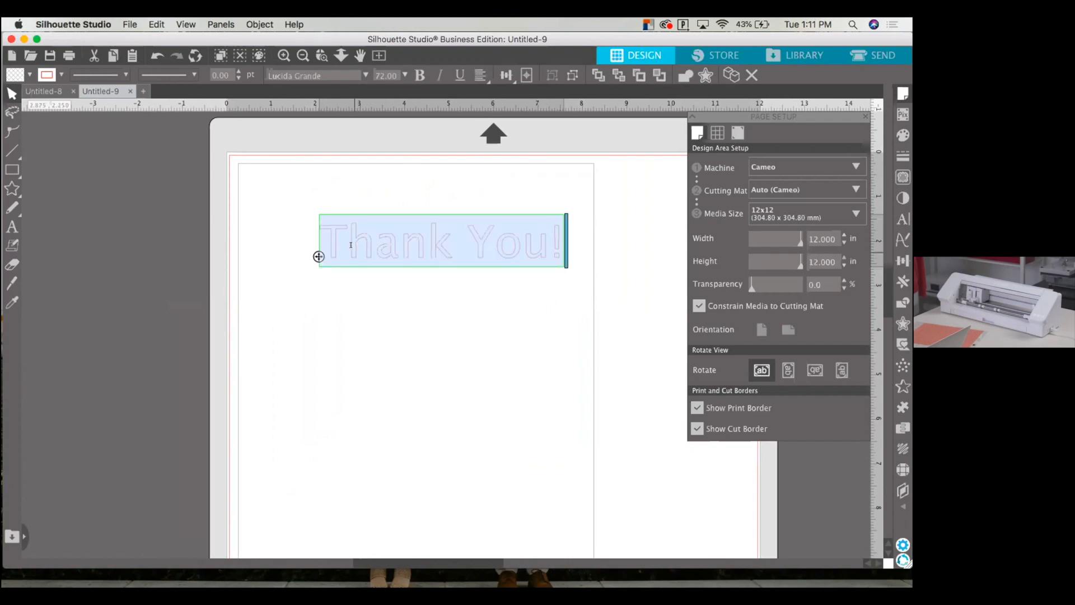
click(361, 74)
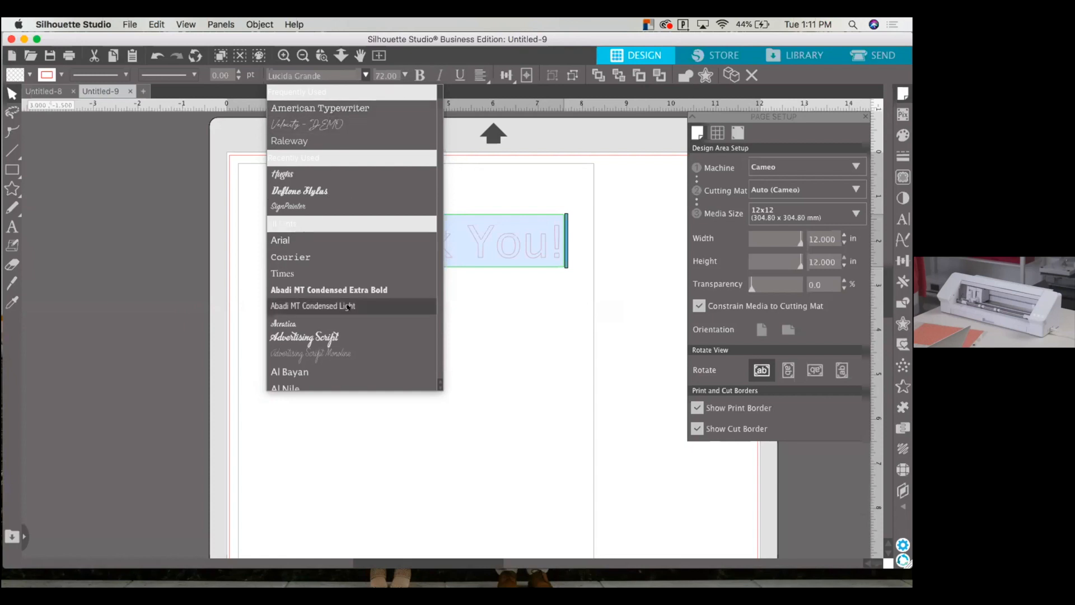
scroll(348, 306, down, 10)
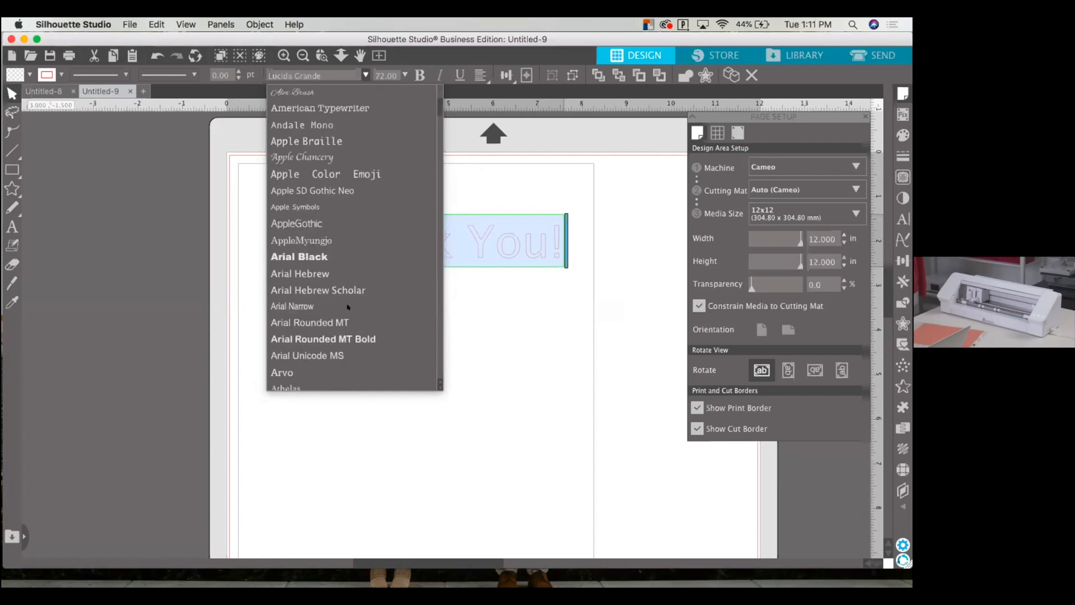
scroll(347, 306, down, 3)
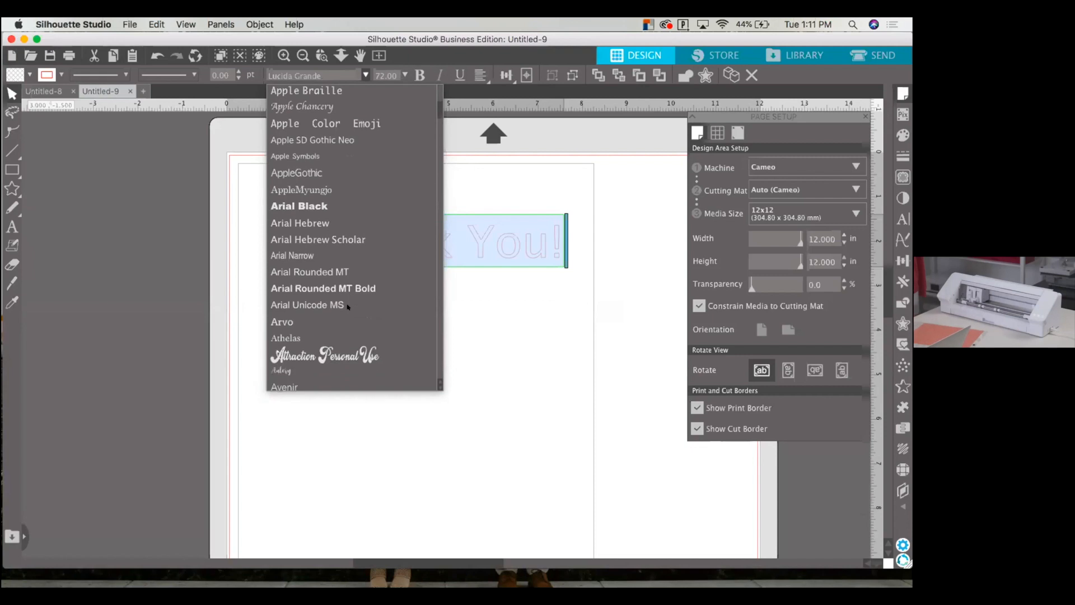
scroll(347, 306, down, 1)
scroll(348, 306, down, 7)
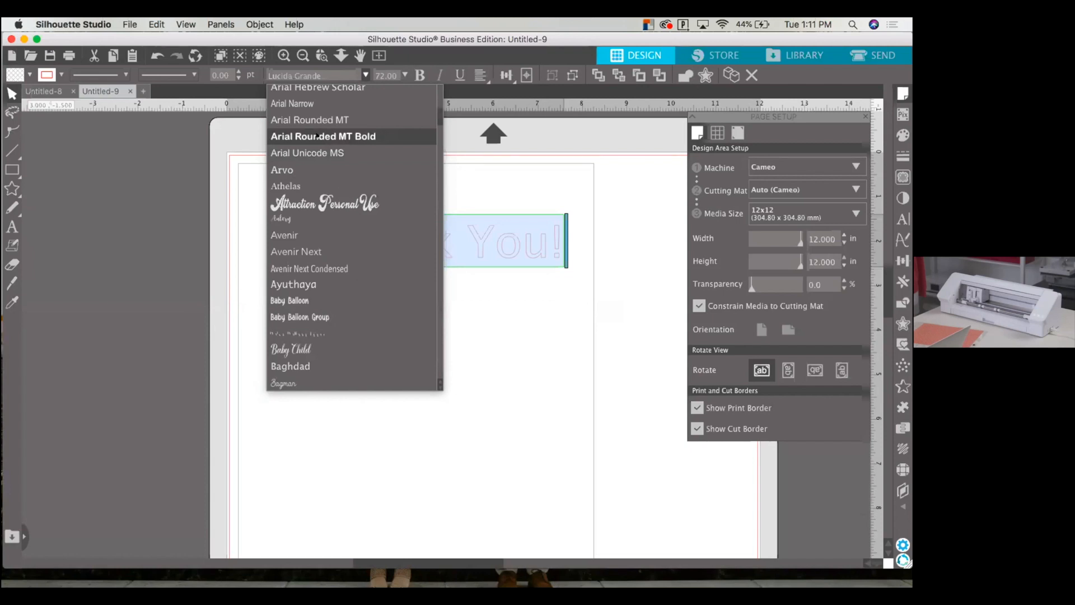
scroll(332, 263, up, 15)
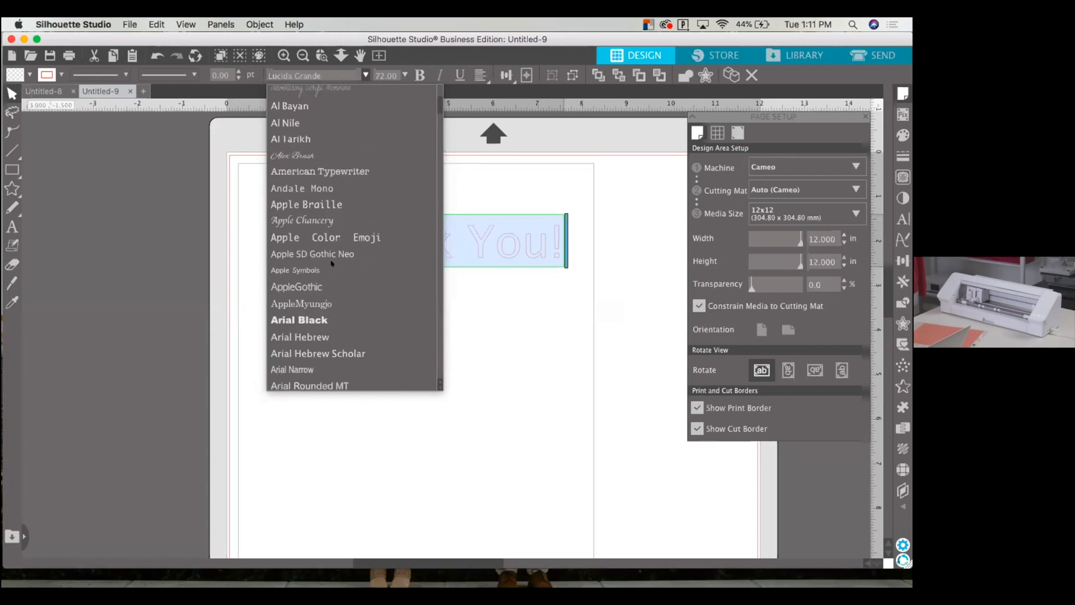
scroll(332, 263, up, 15)
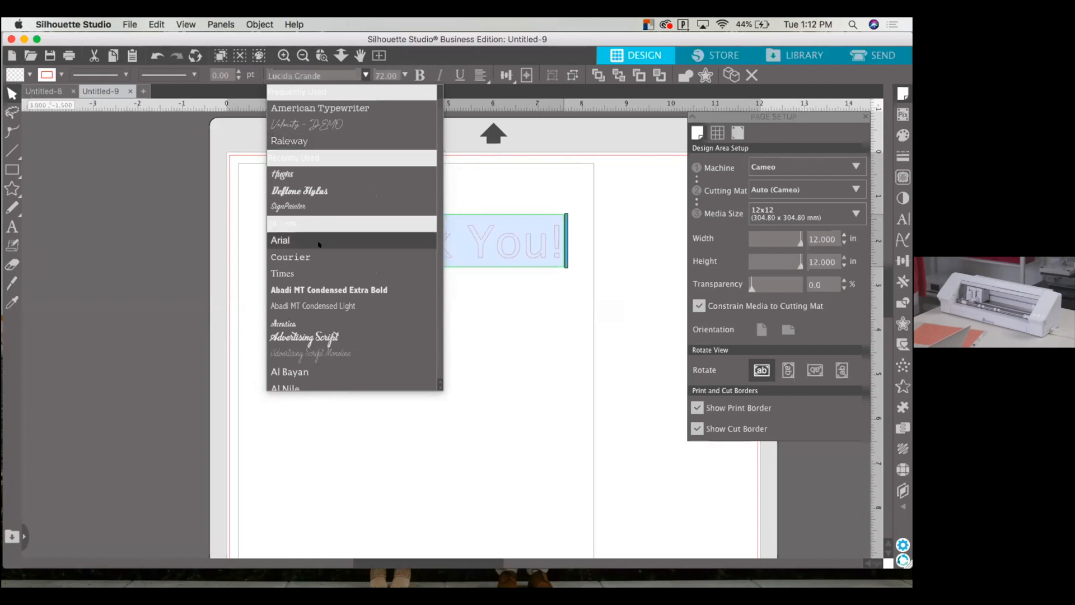
click(328, 108)
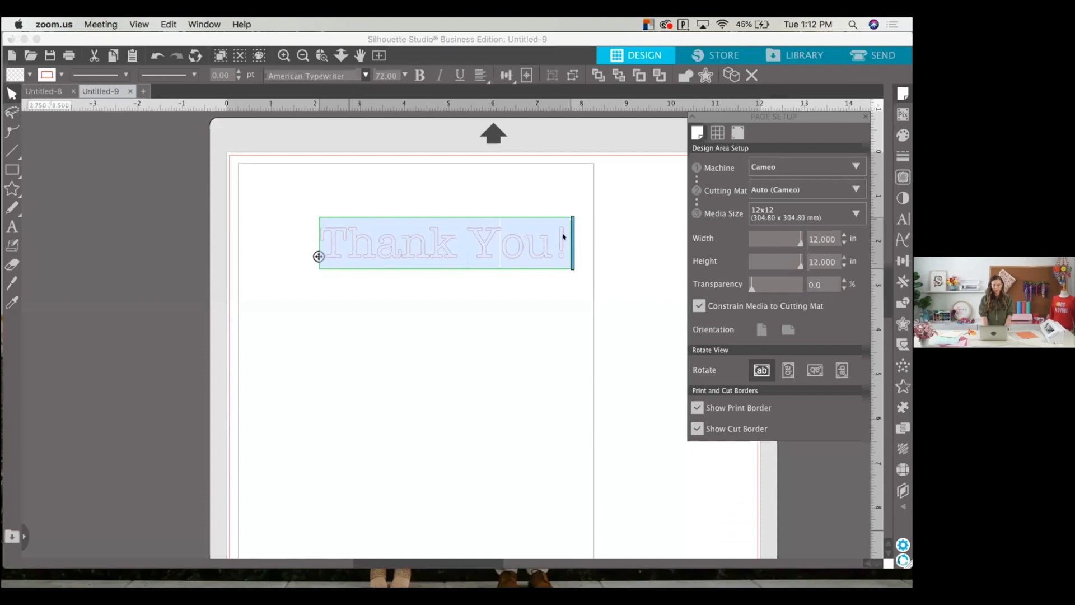
click(458, 257)
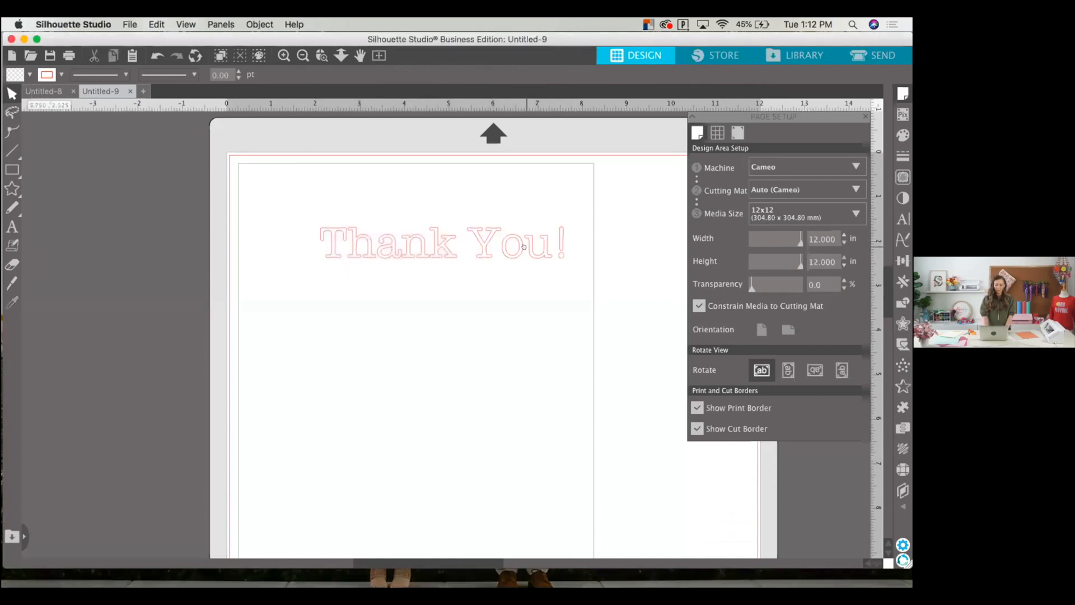
click(457, 257)
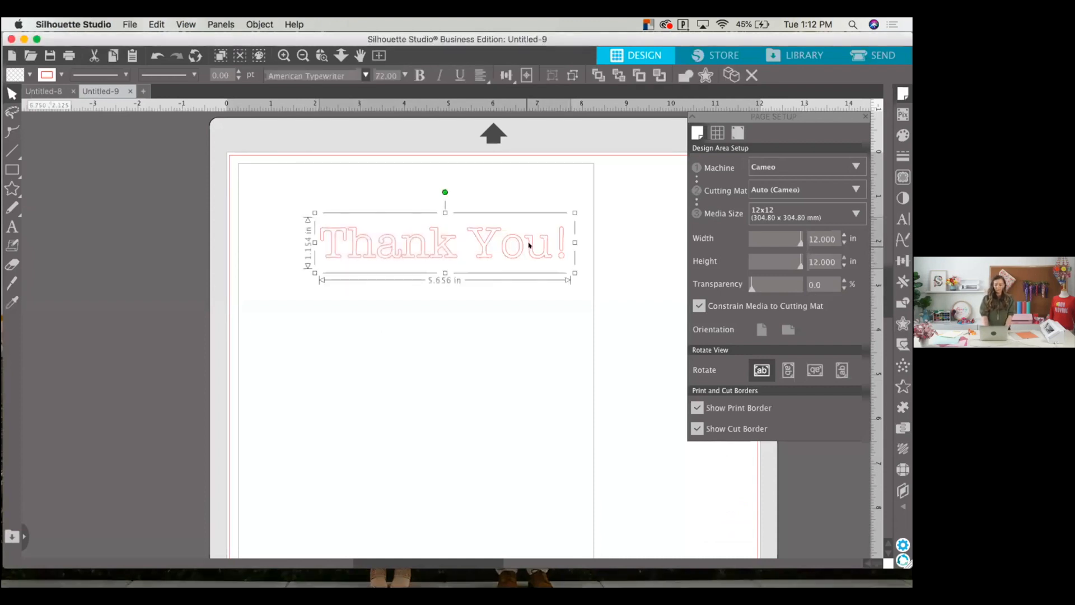
click(901, 135)
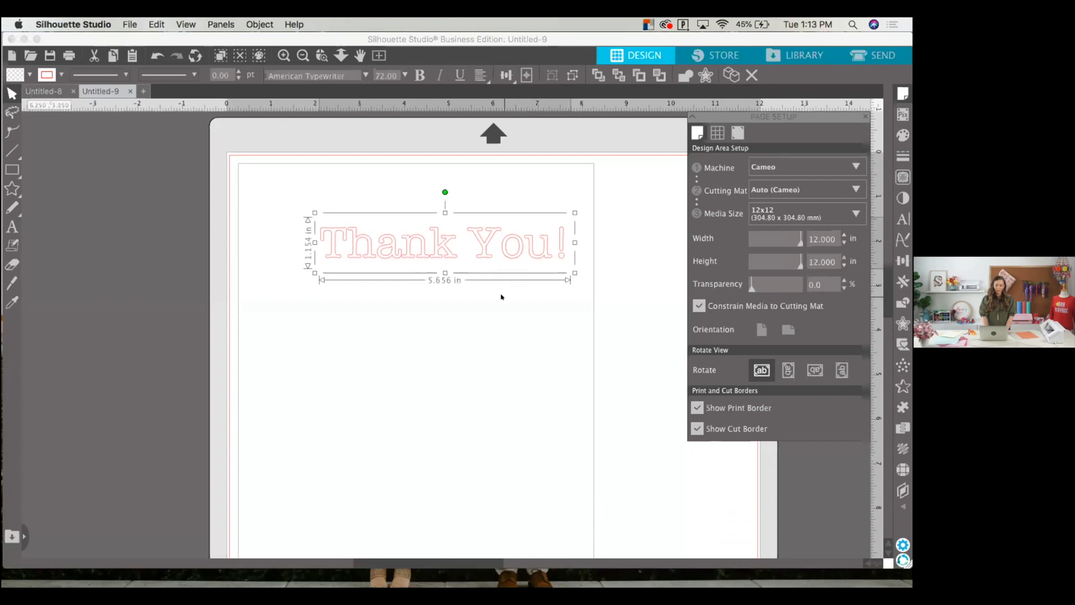
click(501, 297)
click(481, 246)
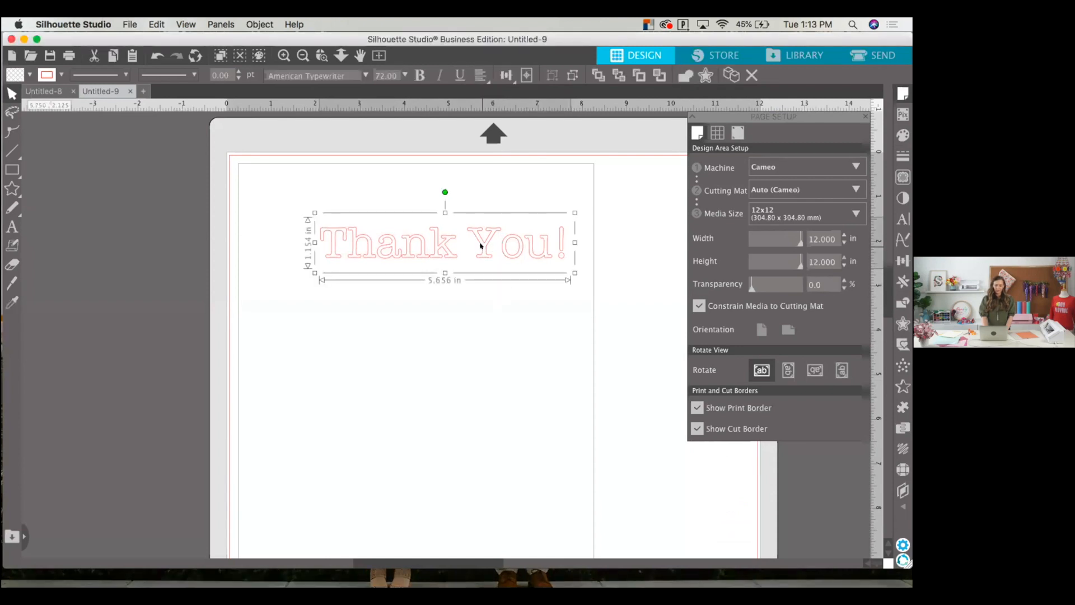
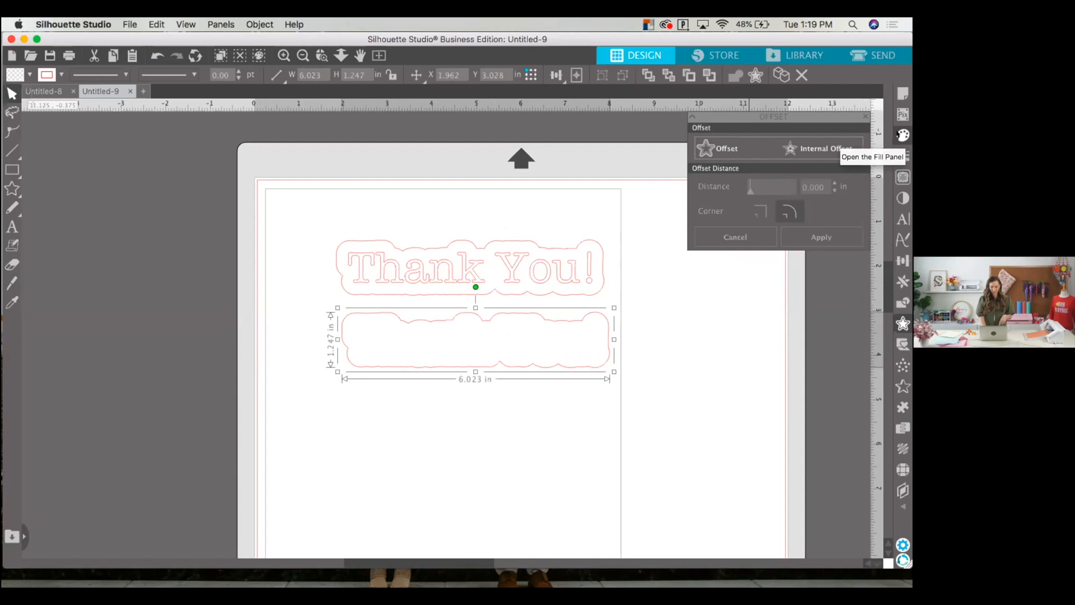
- Fill the "Thank You!" lettering with white
click(902, 136)
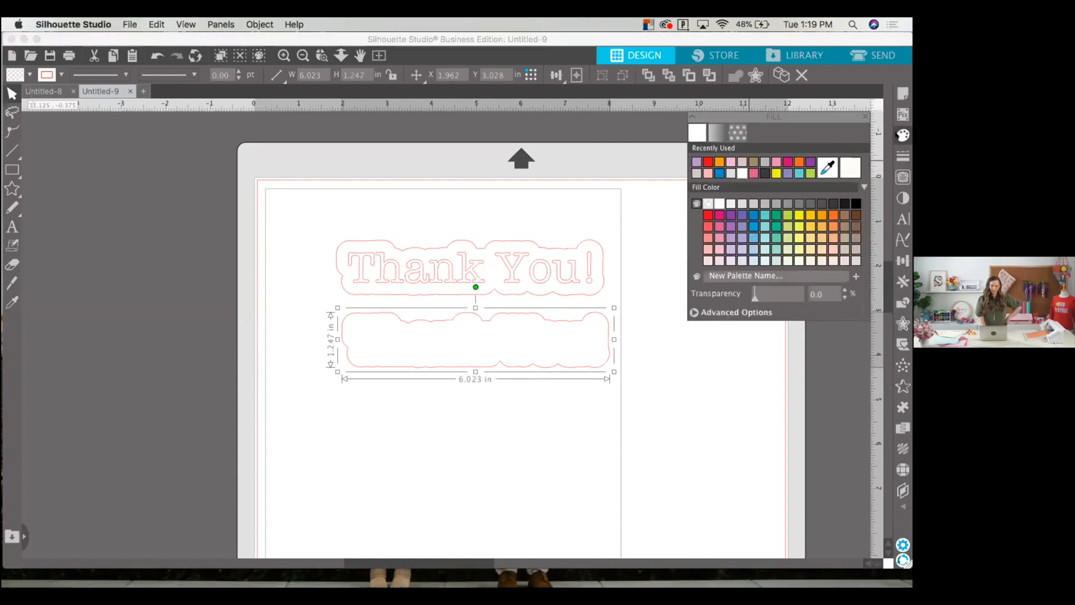
click(539, 244)
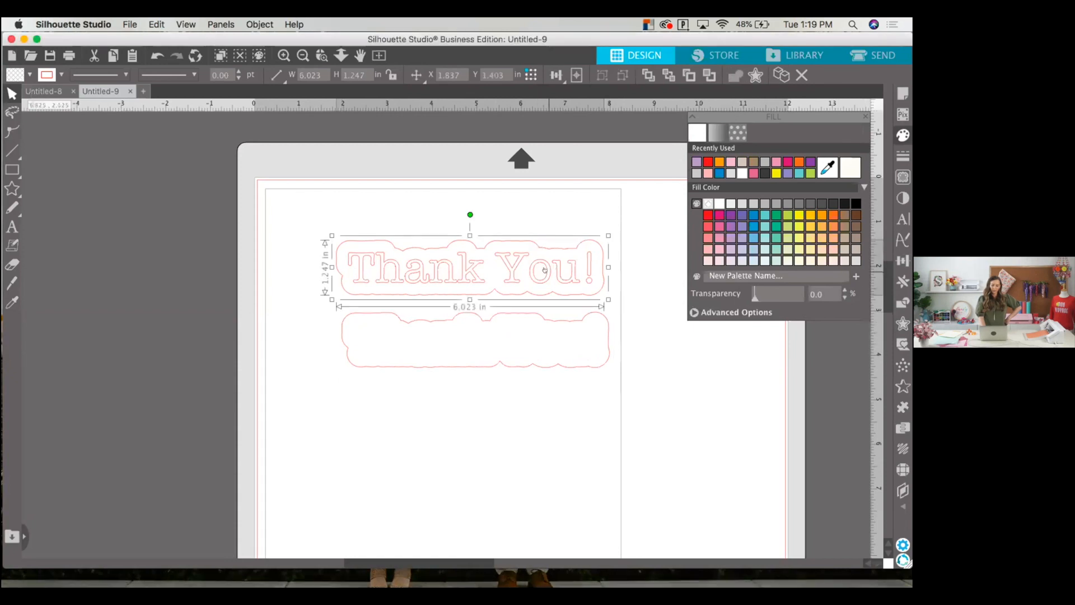
click(545, 269)
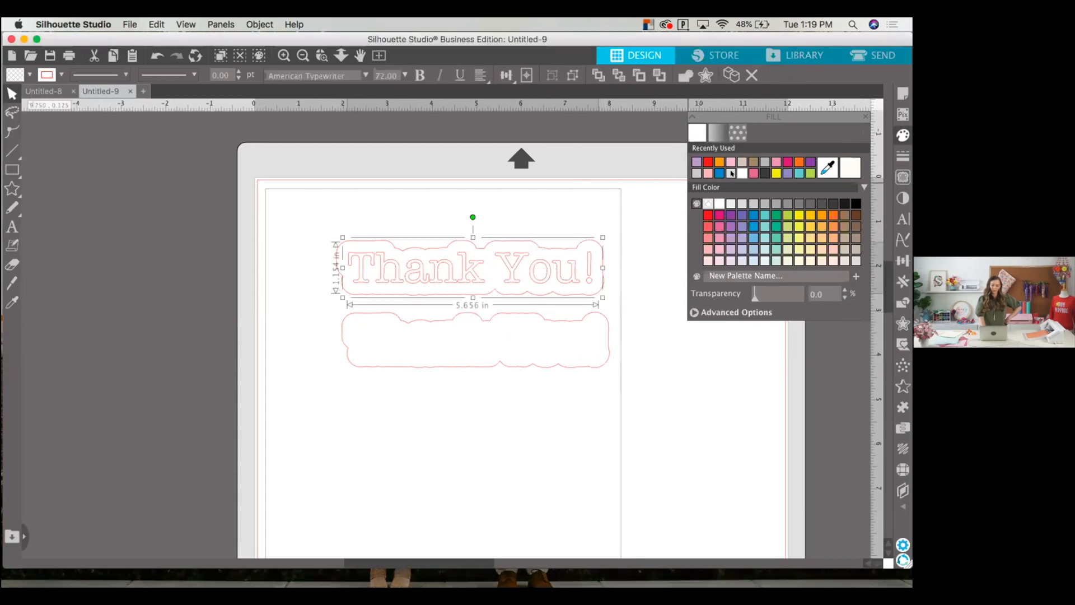
click(737, 173)
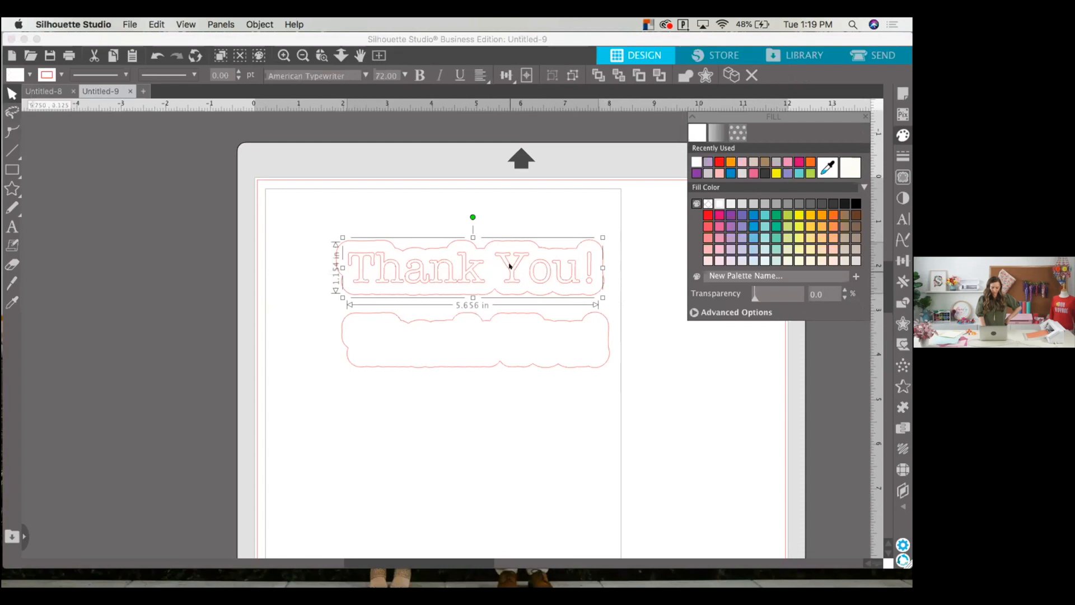
- Try an orange fill on the "Thank You!" lettering, and set its fill back to white
click(610, 193)
click(598, 241)
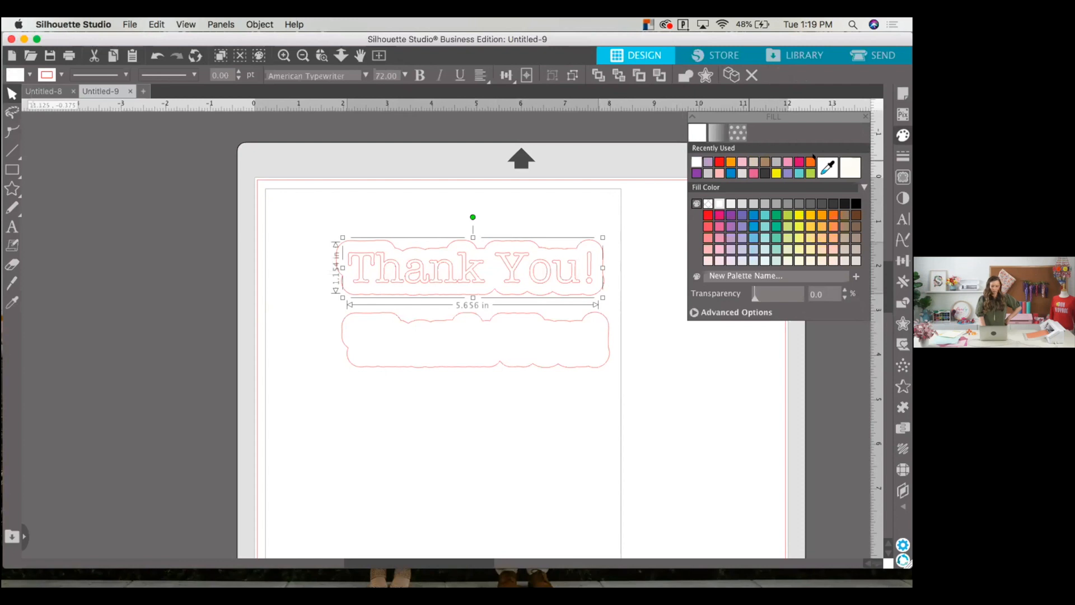
click(808, 160)
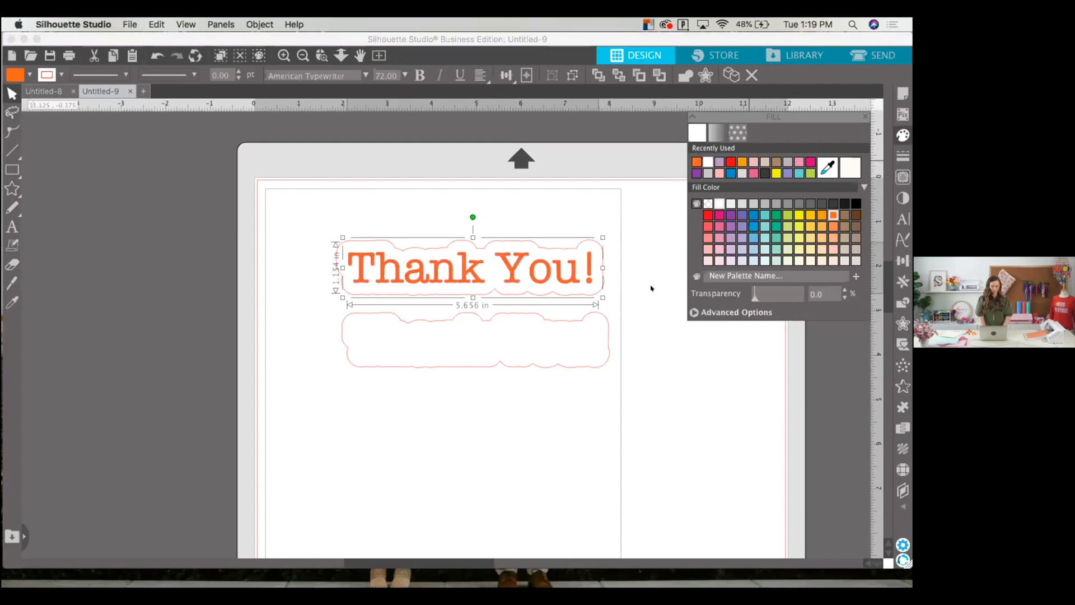
click(622, 292)
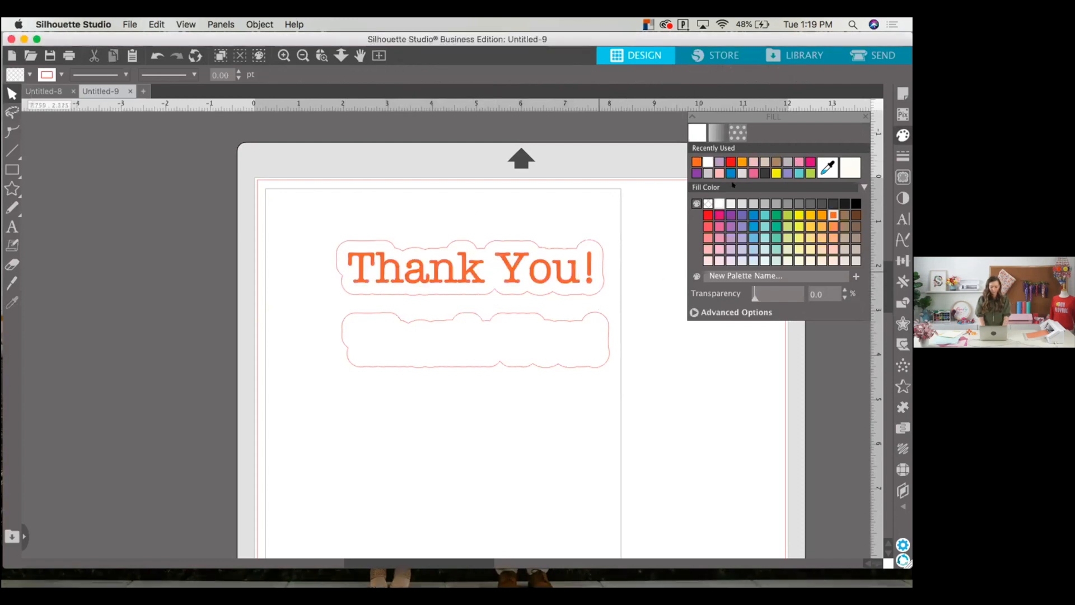
click(565, 277)
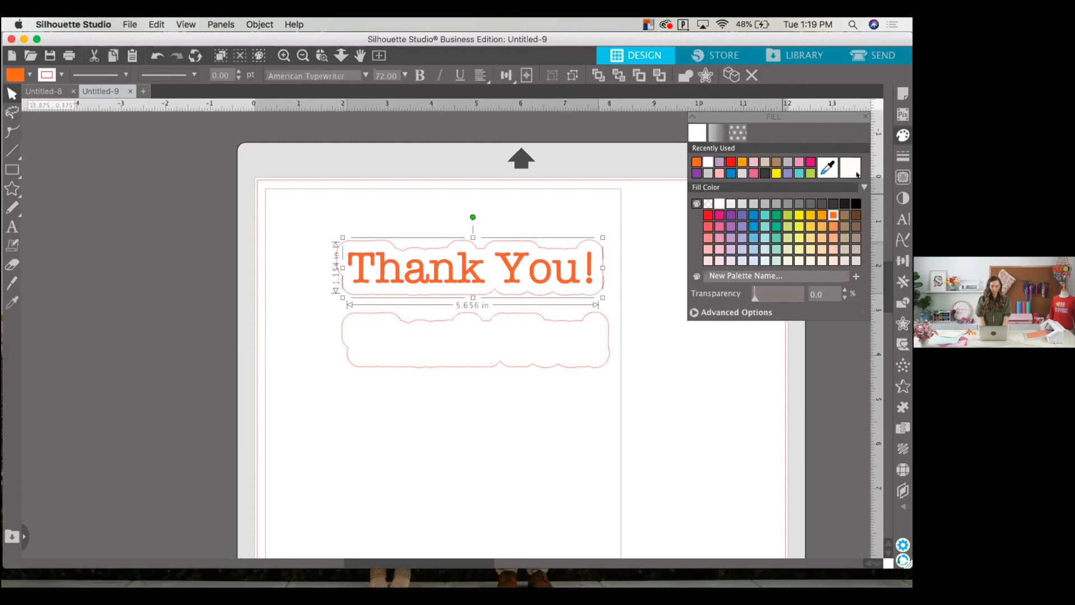
click(704, 163)
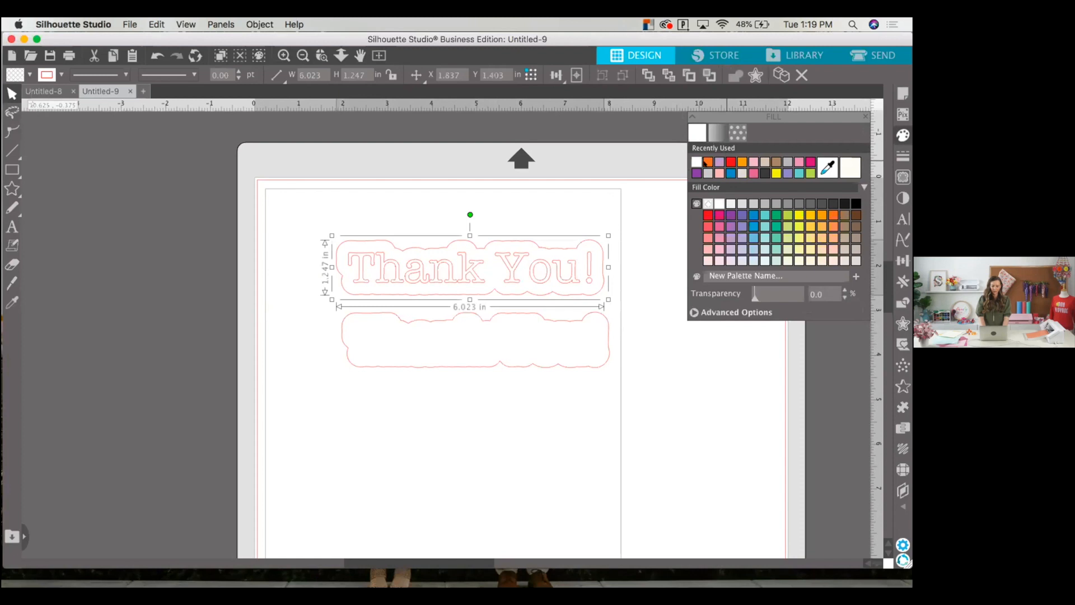
- Fill the offset shape around the text with orange and the separate offset copy below it with brown
click(706, 162)
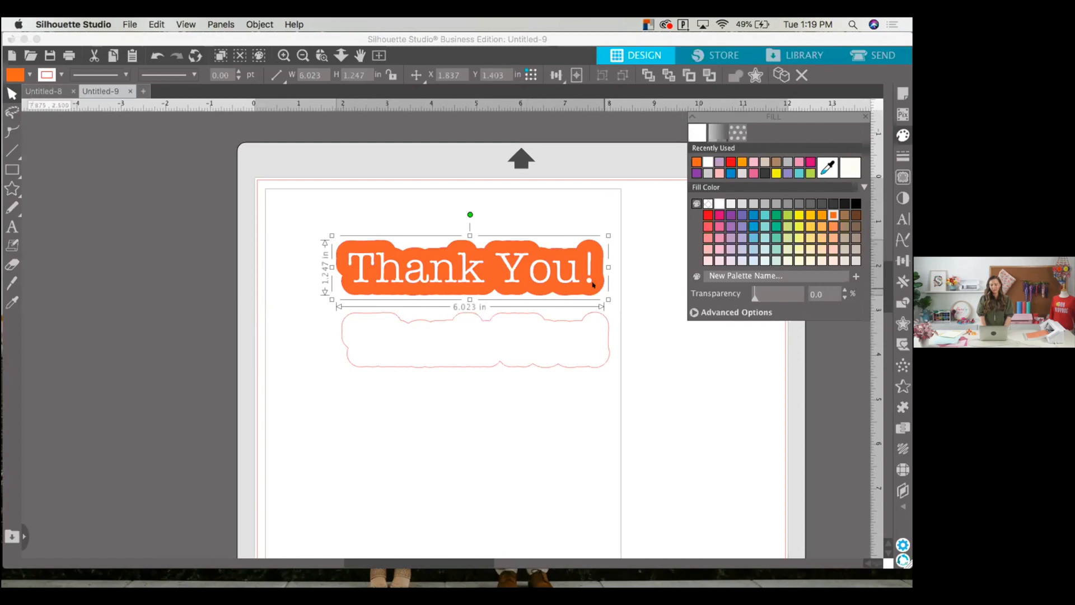
click(602, 317)
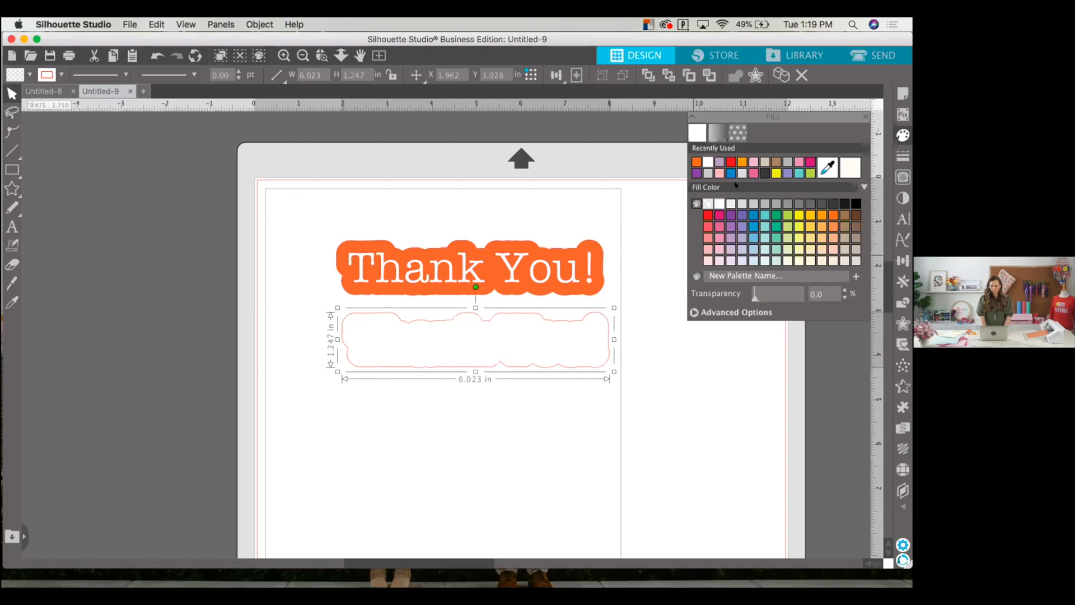
click(776, 163)
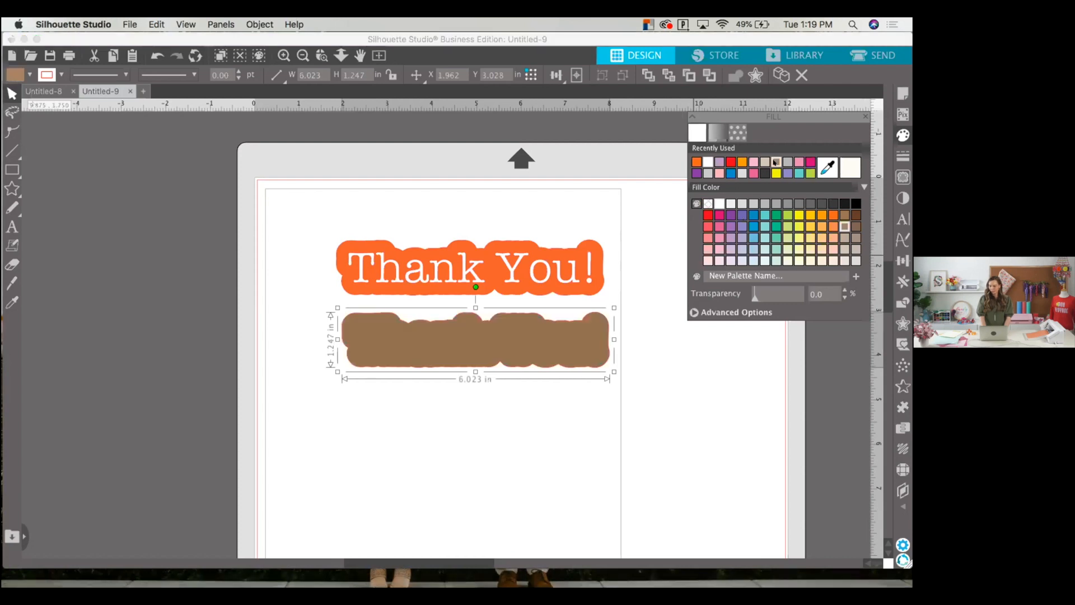
- Move the brown offset shape off the cutting mat, to the empty area beyond its upper-left corner
click(595, 395)
key(super+minus)
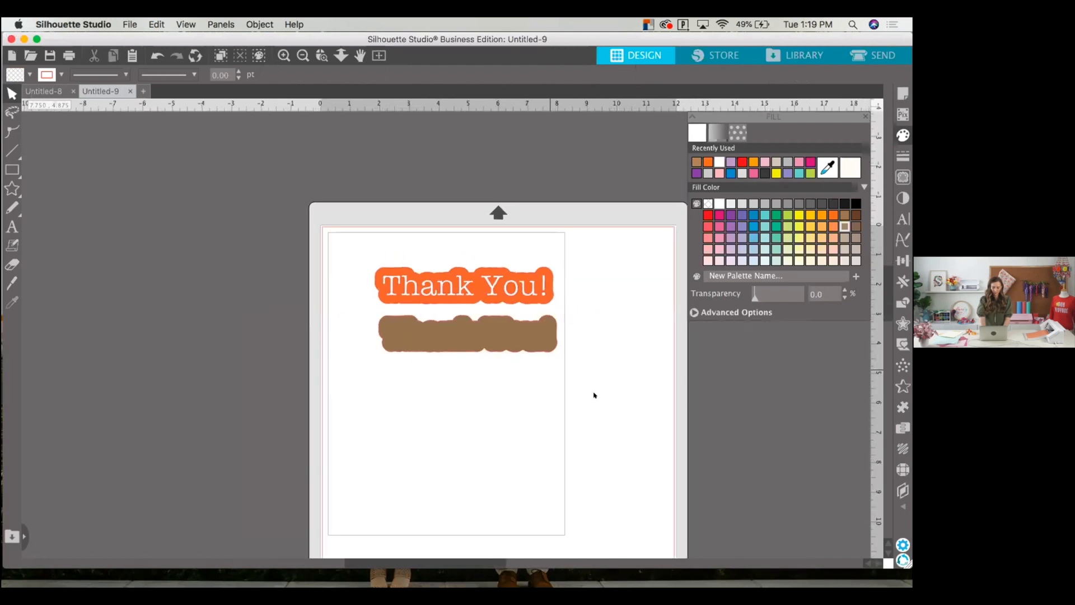
drag(523, 339, 248, 203)
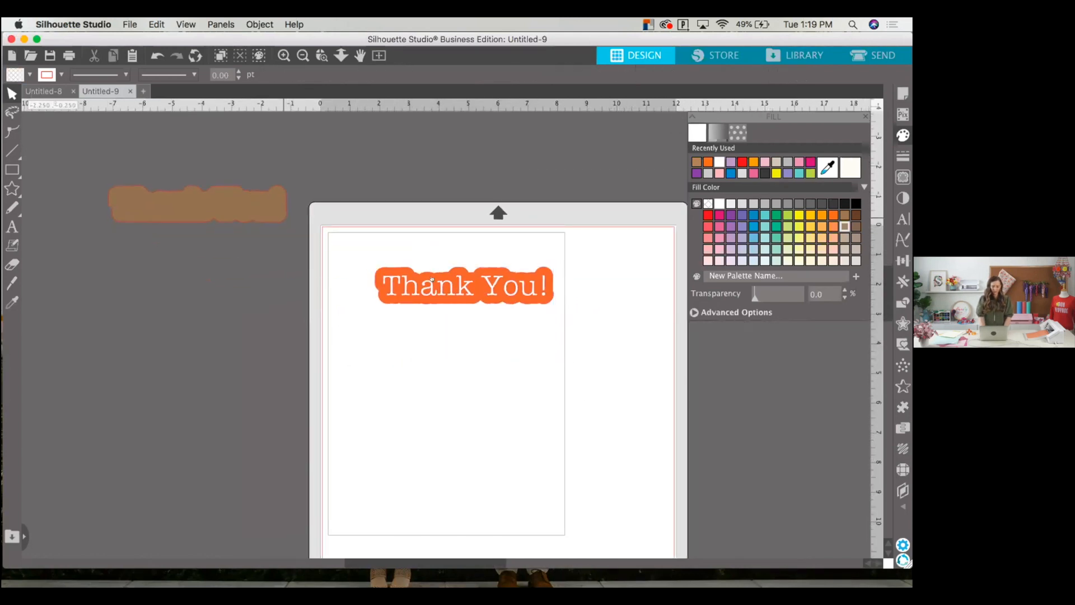
- Group the "Thank You!" text with its orange offset and move the group into the upper-left corner of the print border
click(425, 296)
drag(386, 242, 549, 325)
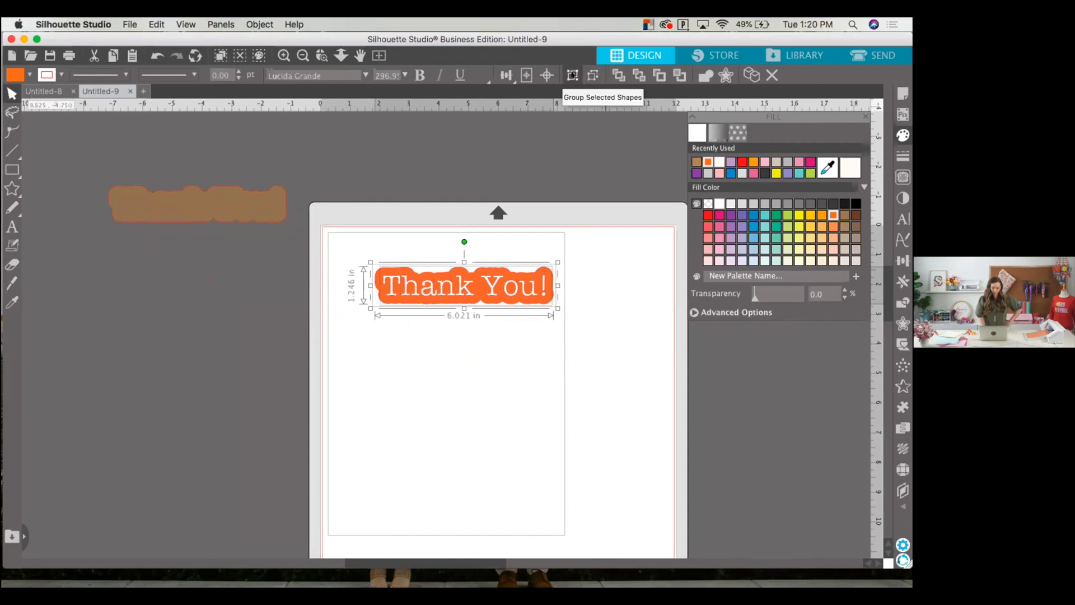
drag(359, 240, 572, 325)
click(569, 78)
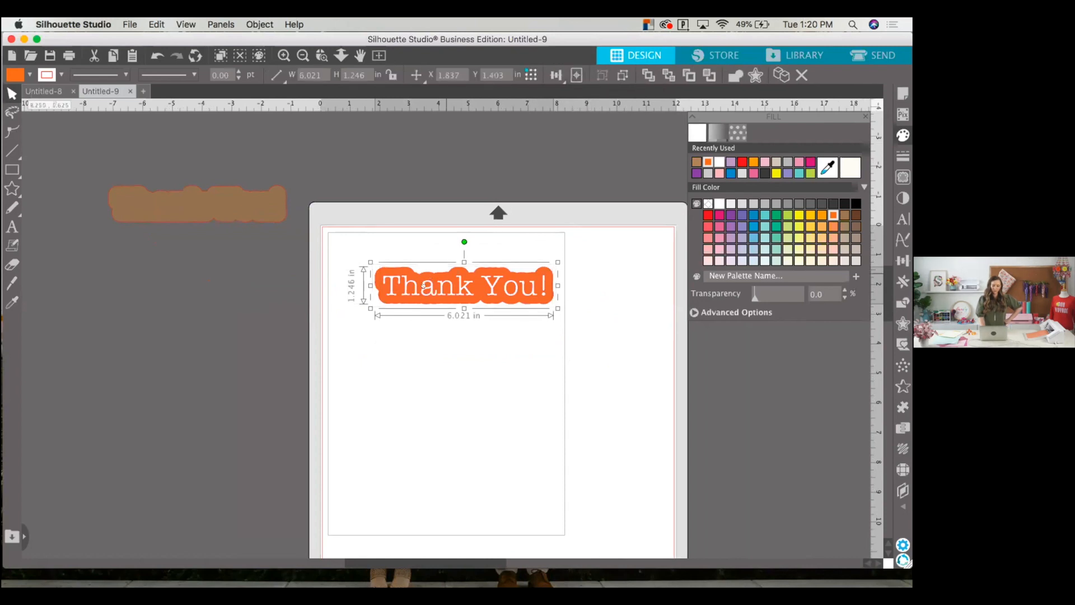
drag(423, 286, 381, 258)
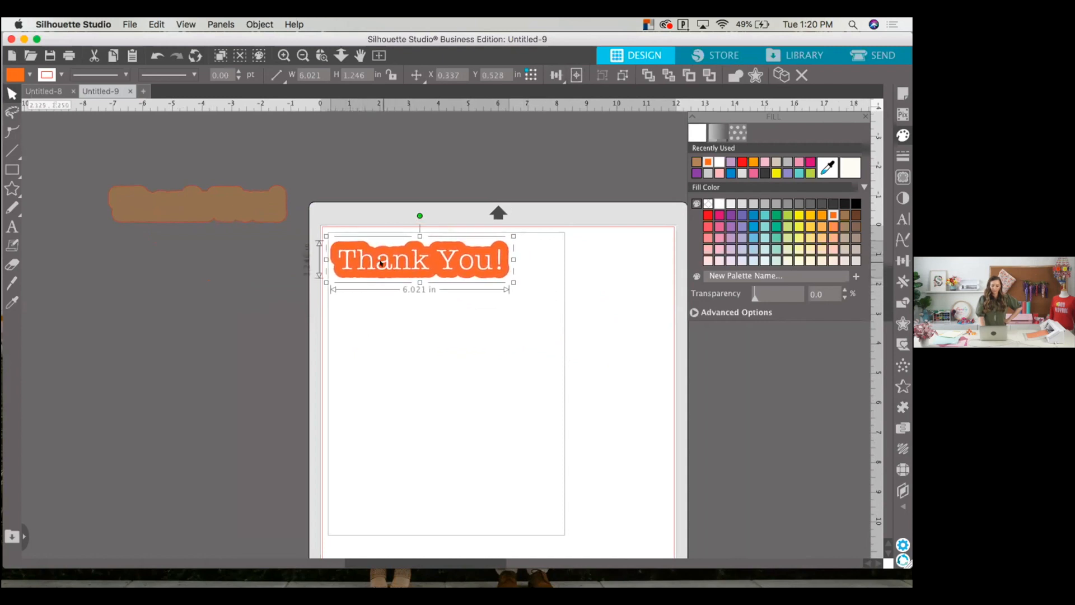
drag(383, 264, 383, 263)
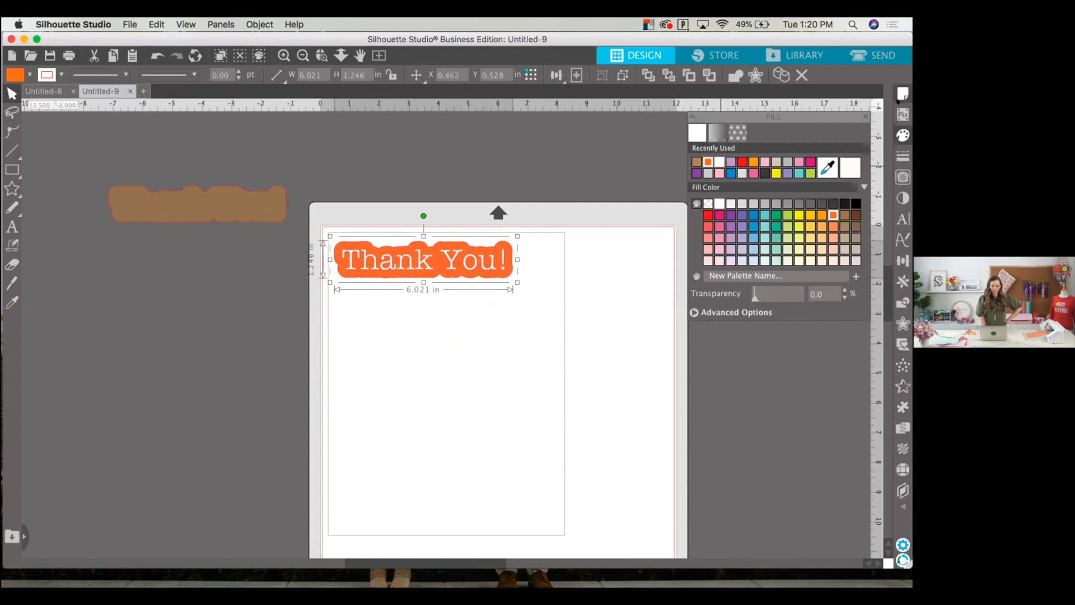
- Set the page's media size to Letter (8.500 x 11.000 in)
click(901, 95)
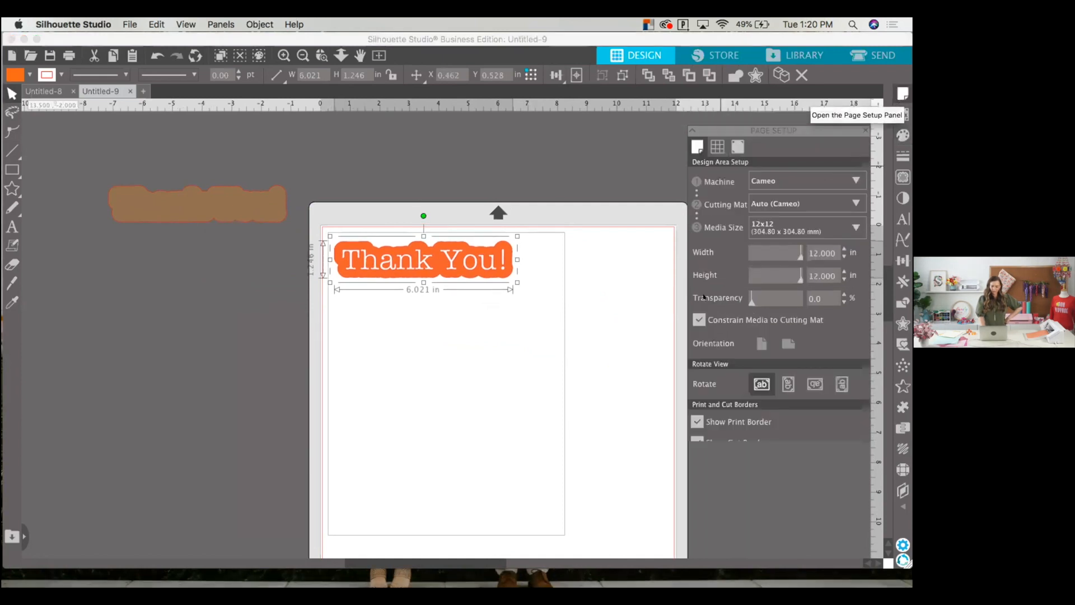
click(787, 213)
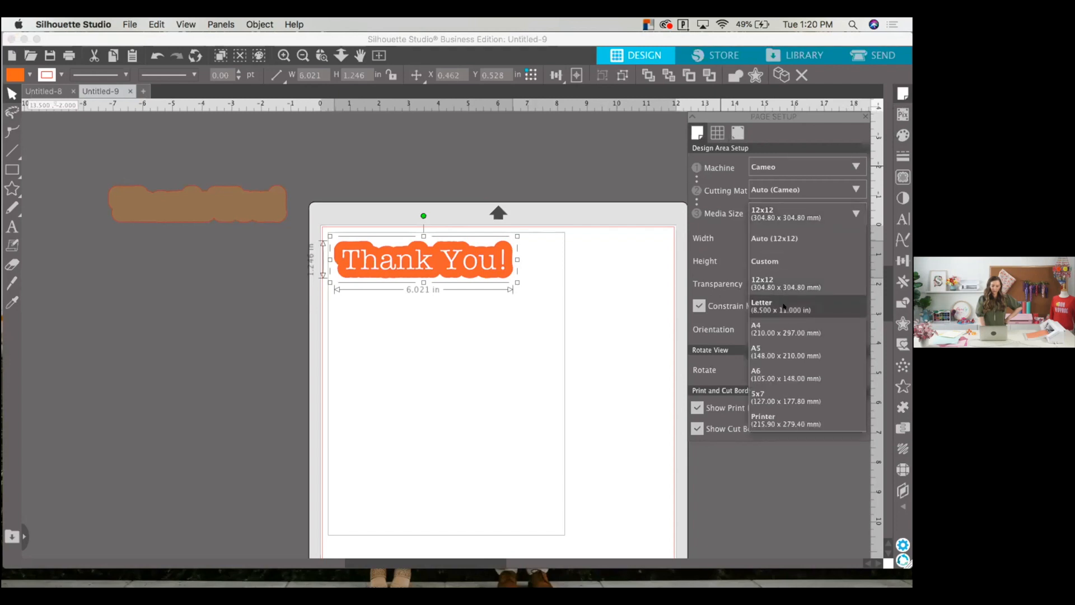
click(784, 307)
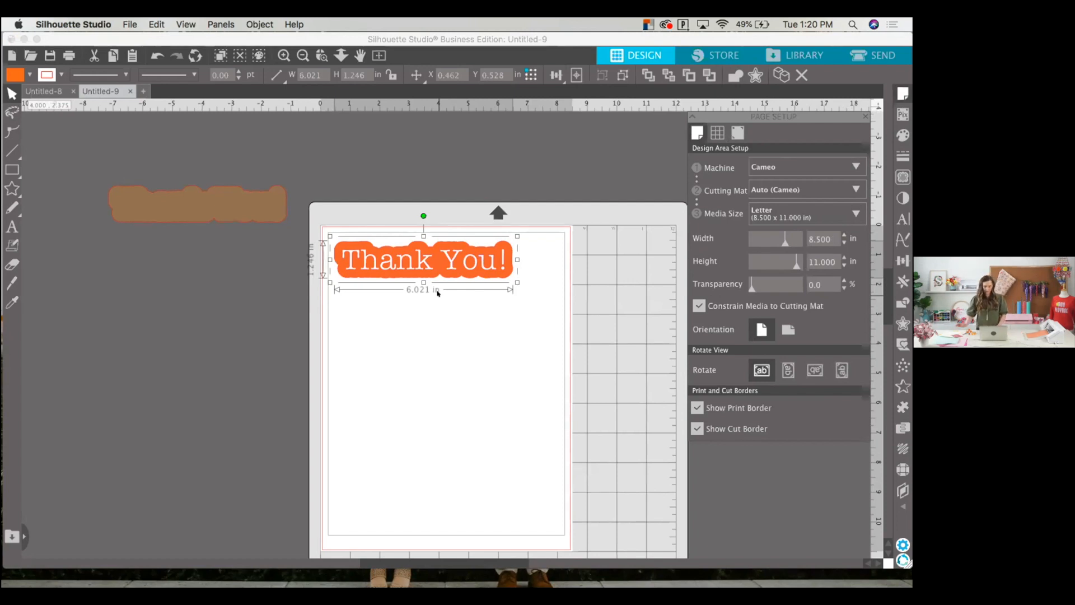
- Place the brown offset shape just below the "Thank You!" group and scale both together to about 4.94 in overall width
drag(237, 203, 462, 296)
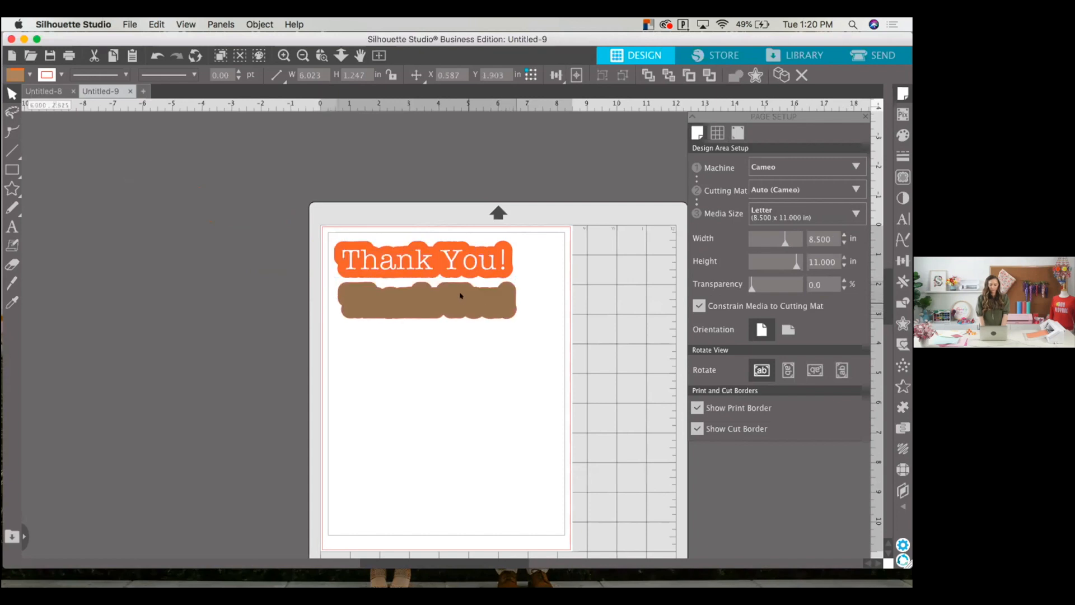
click(291, 185)
drag(295, 190, 483, 305)
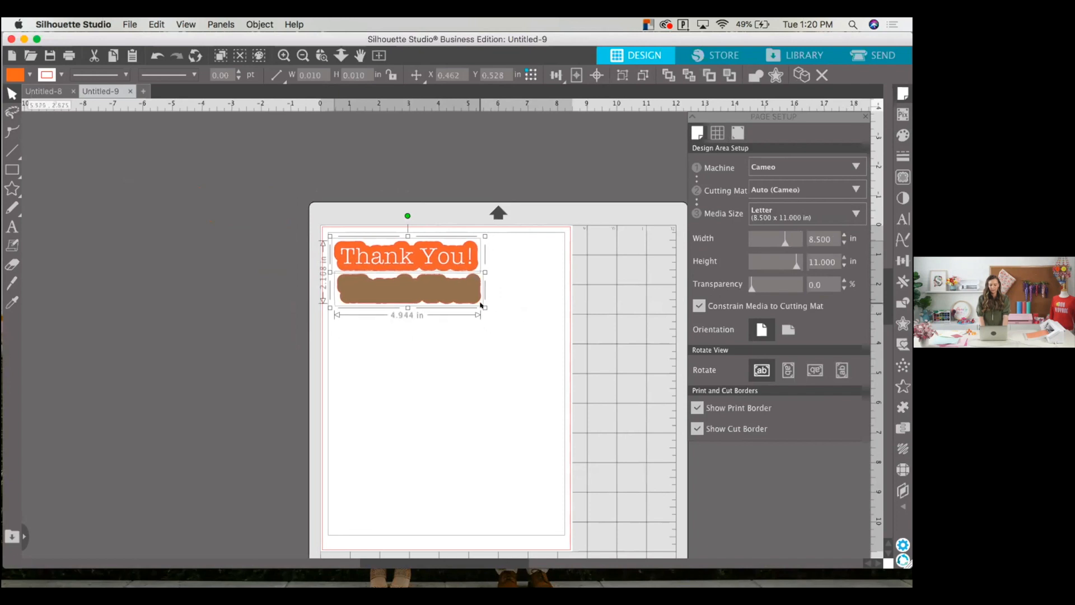
click(451, 345)
- Move the brown offset shape off the cutting mat to the empty area on its left, and select the "Thank You!" group
drag(412, 295, 219, 213)
click(268, 243)
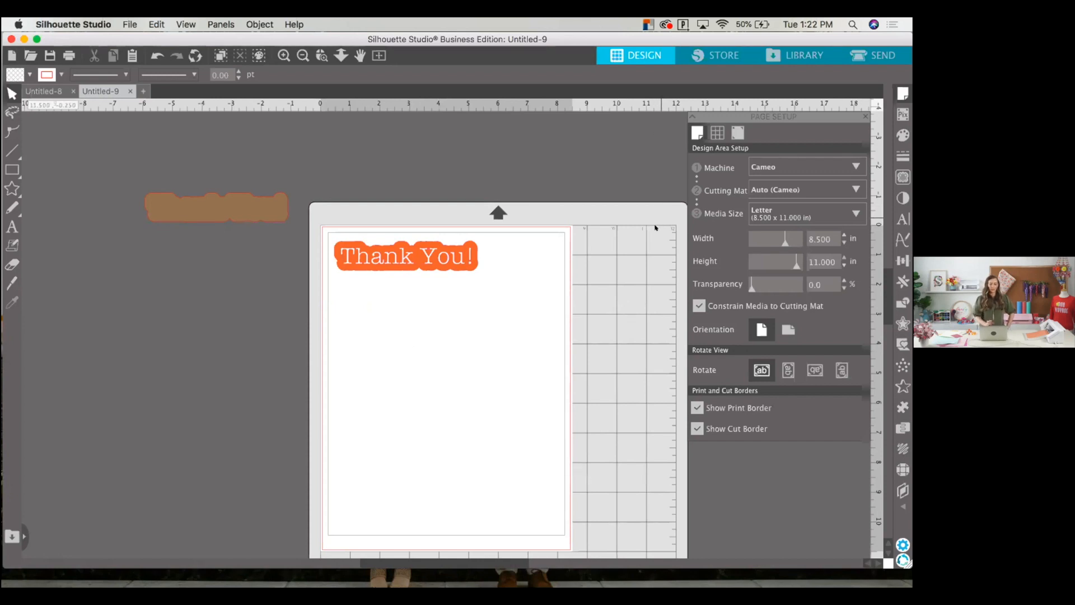
click(419, 244)
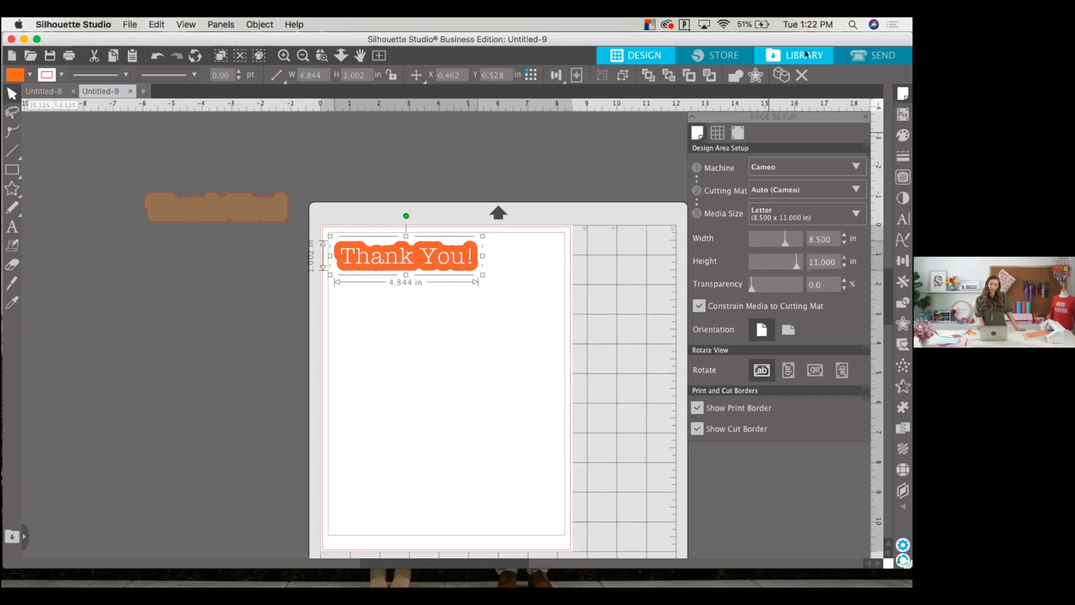
- Set the "Thank You!" group to Cut with Cardstock, Plain as the material, and send the job to the cutter
click(863, 54)
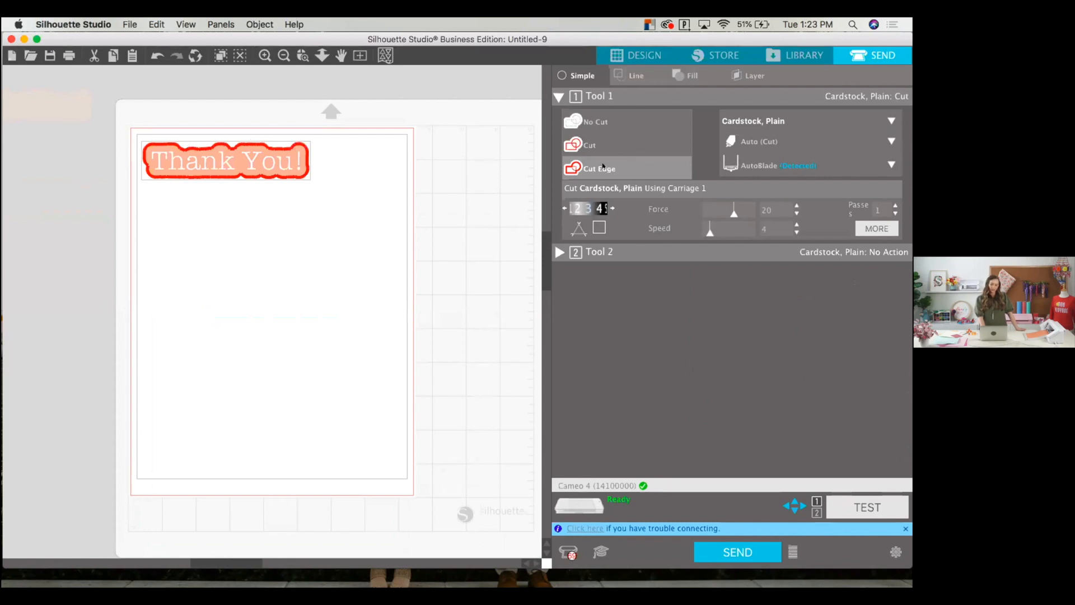
click(585, 143)
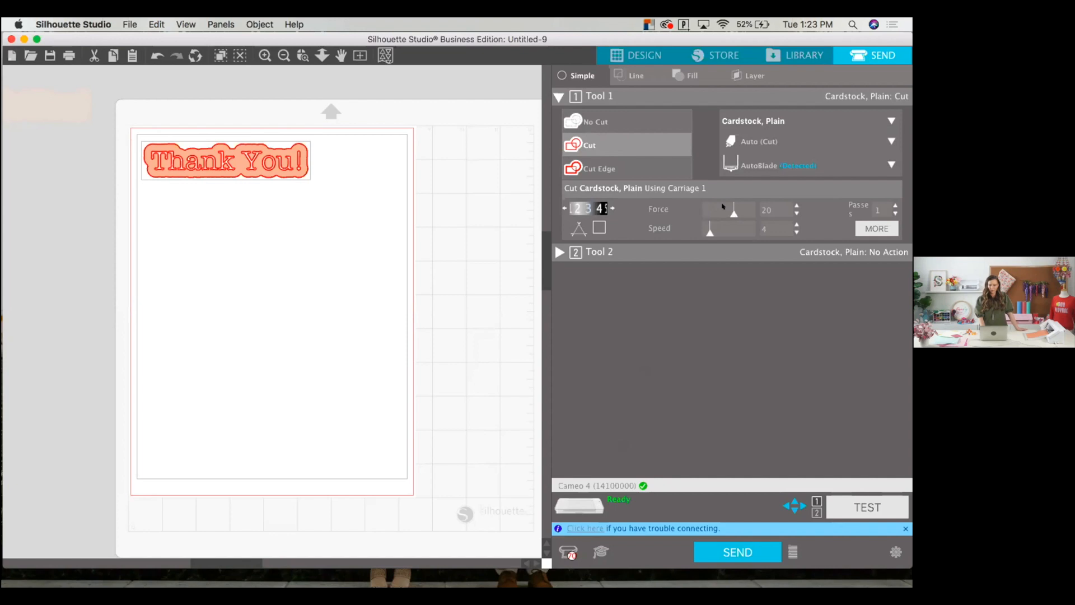
click(753, 122)
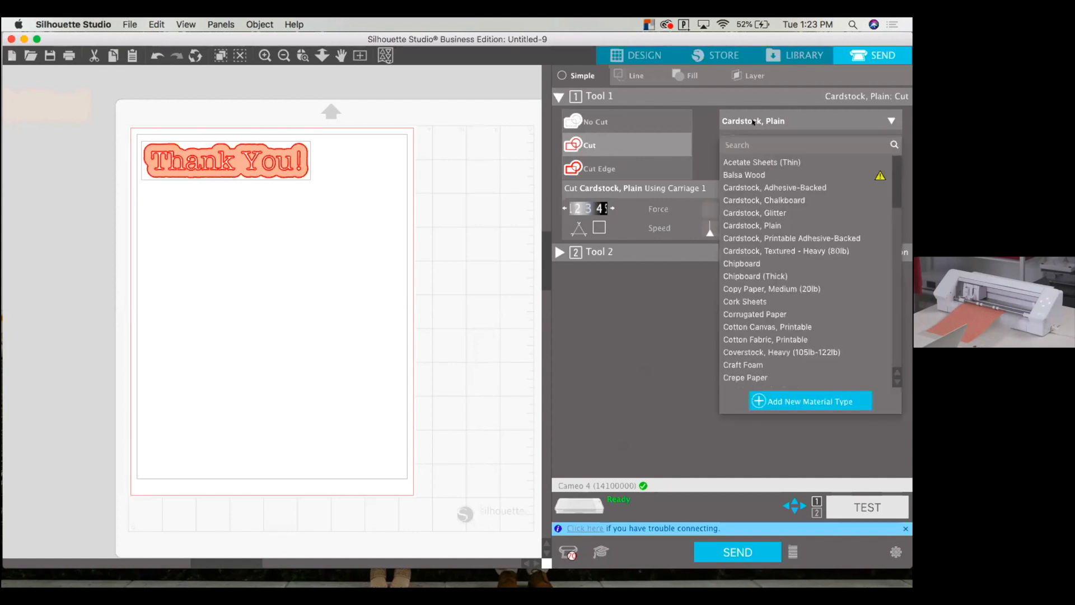
click(754, 122)
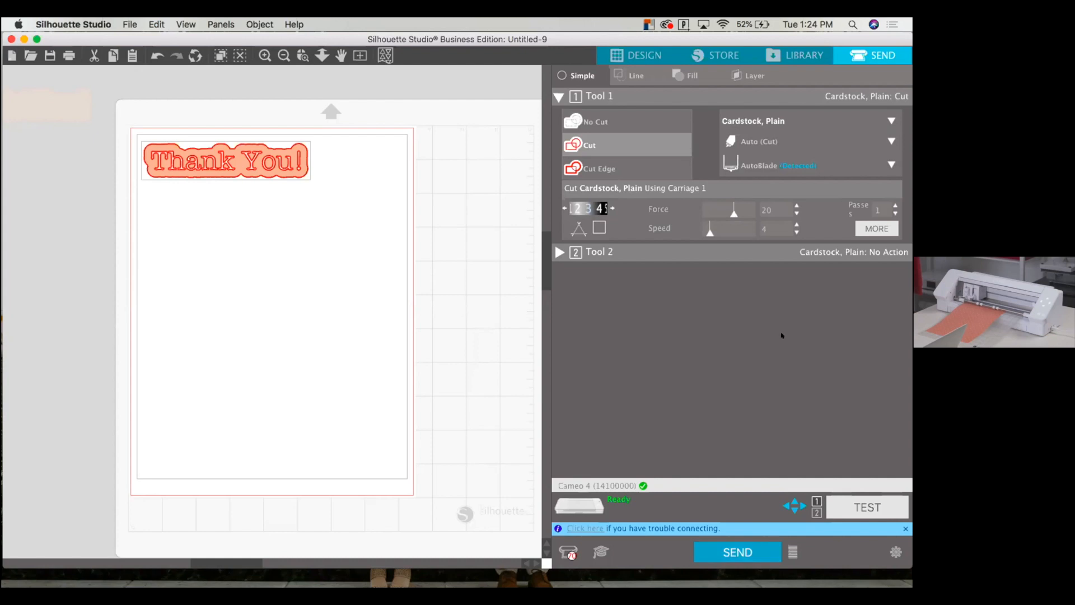
click(732, 552)
click(732, 551)
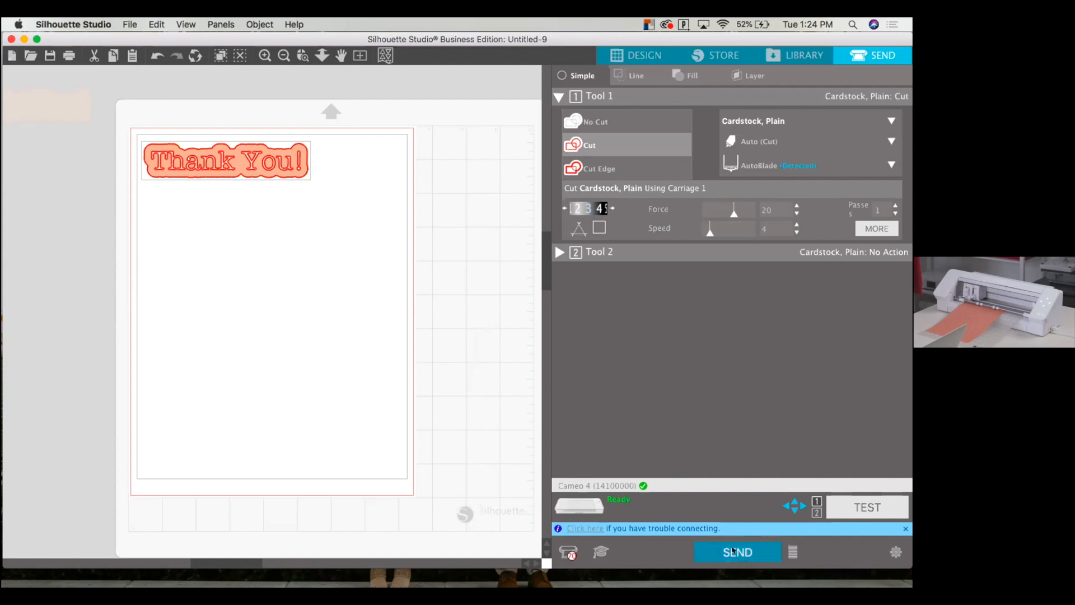
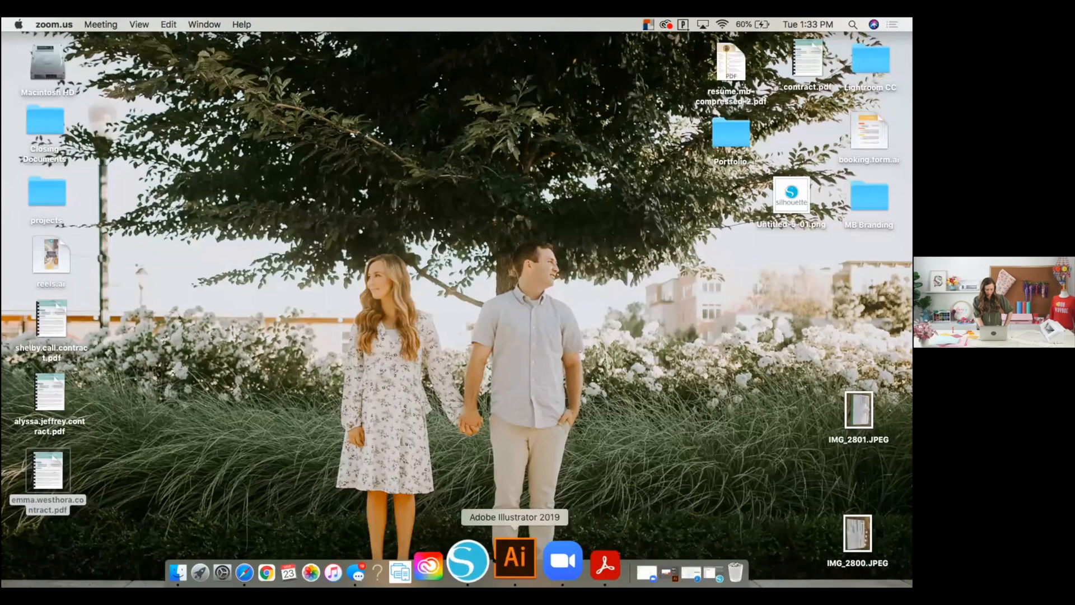
- Switch to the Silhouette Studio design, move the brown offset above the mat, and return the "Thank You!" group to the page's upper-left corner
click(492, 571)
click(650, 54)
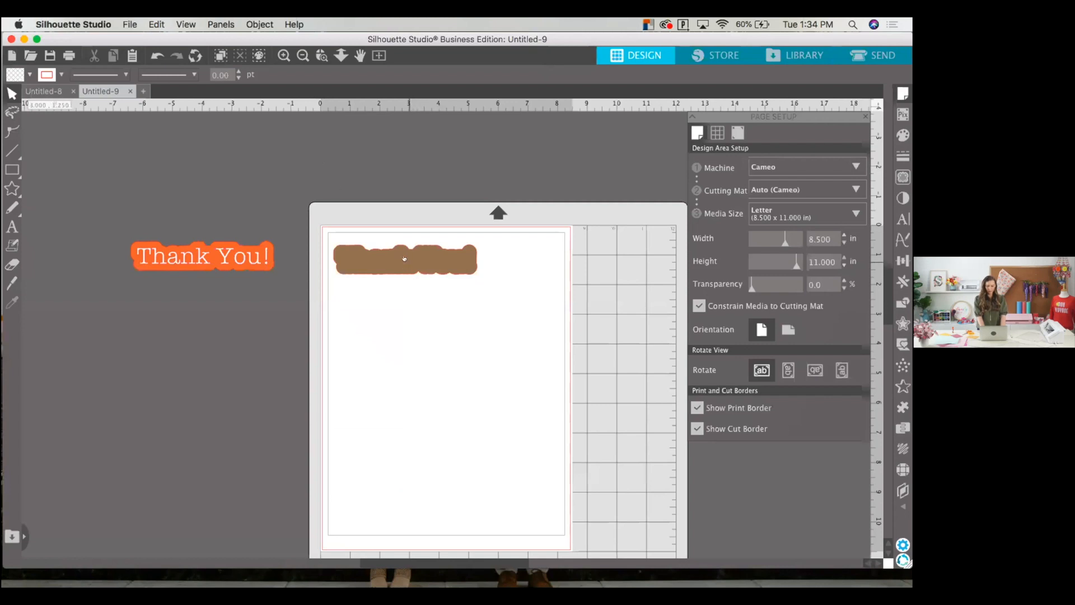
click(404, 259)
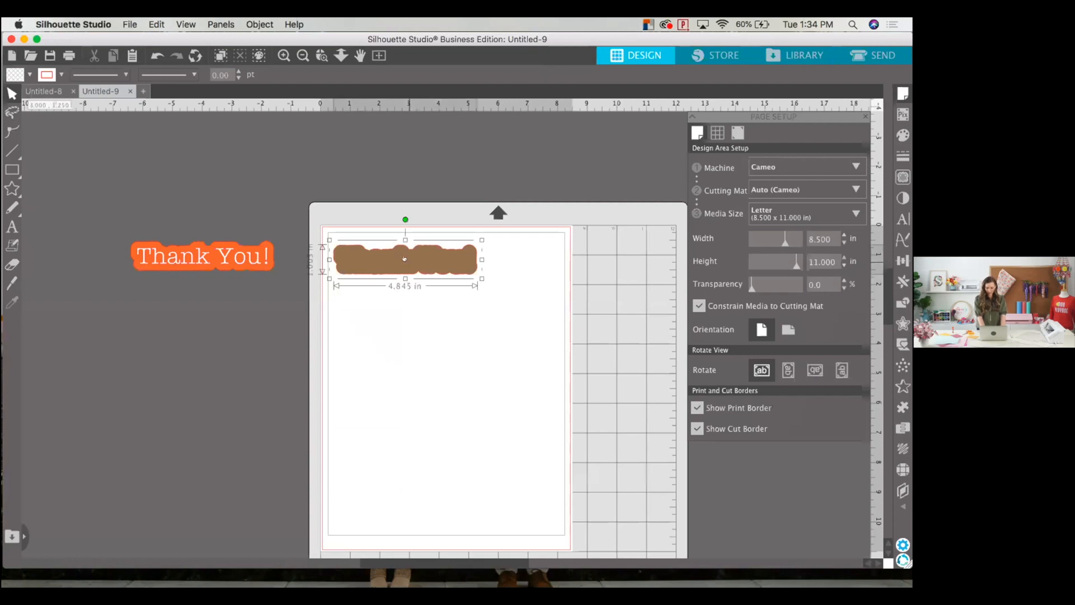
drag(404, 259, 333, 161)
drag(232, 264, 439, 268)
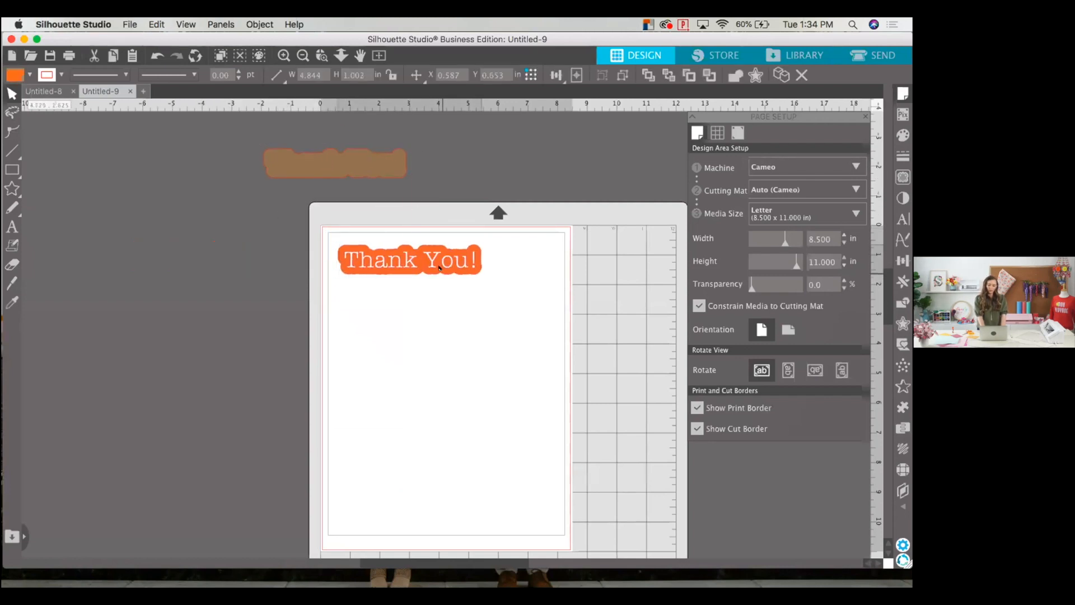
click(439, 256)
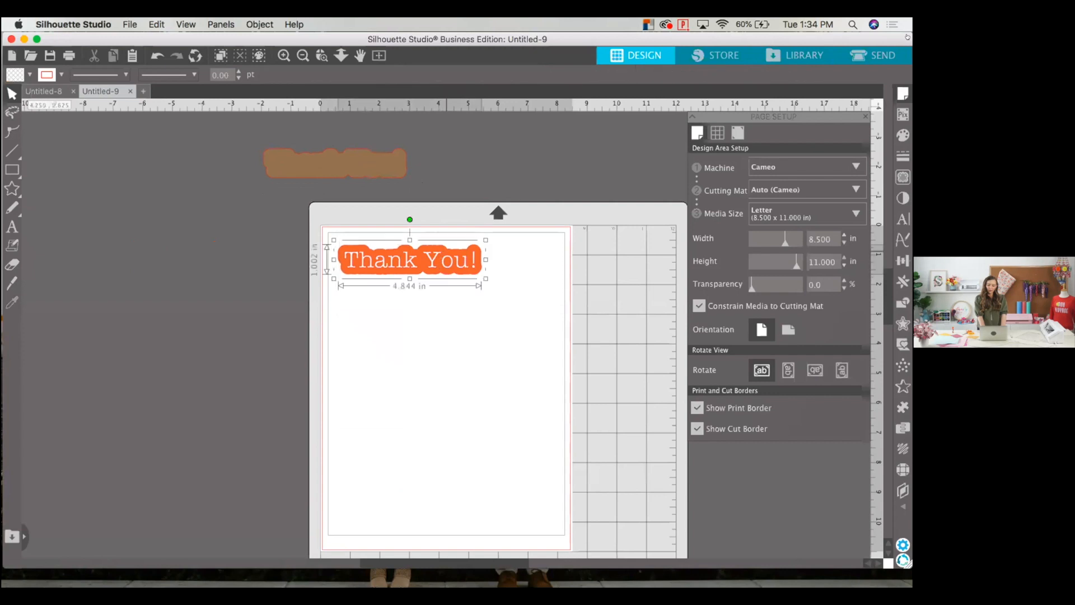
- Compare the Cut Edge and Cut previews of the "Thank You!" group in the send settings, ending on Cut
click(866, 56)
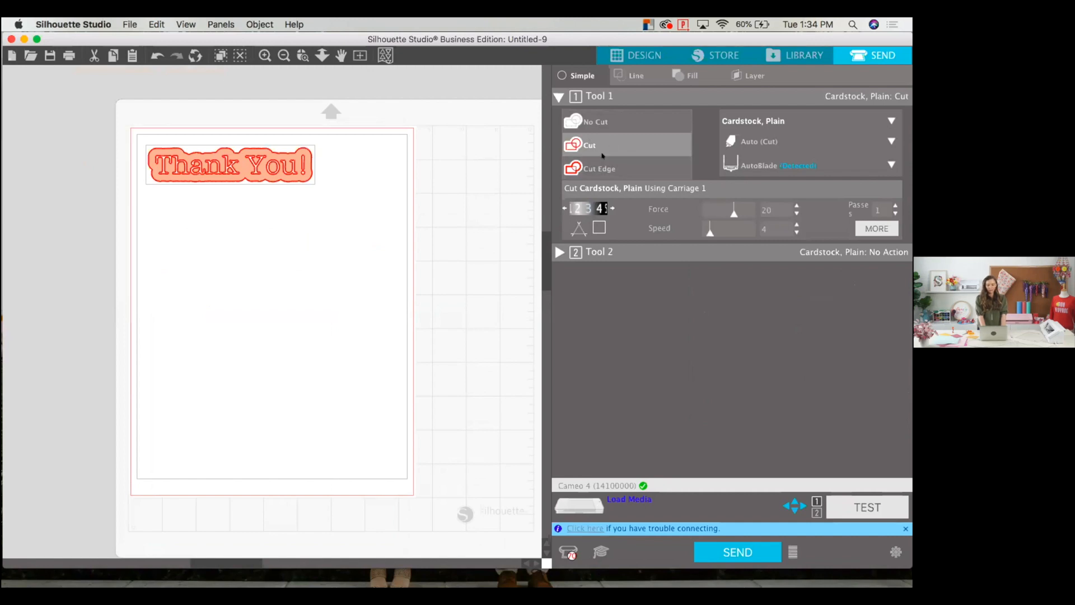
click(601, 166)
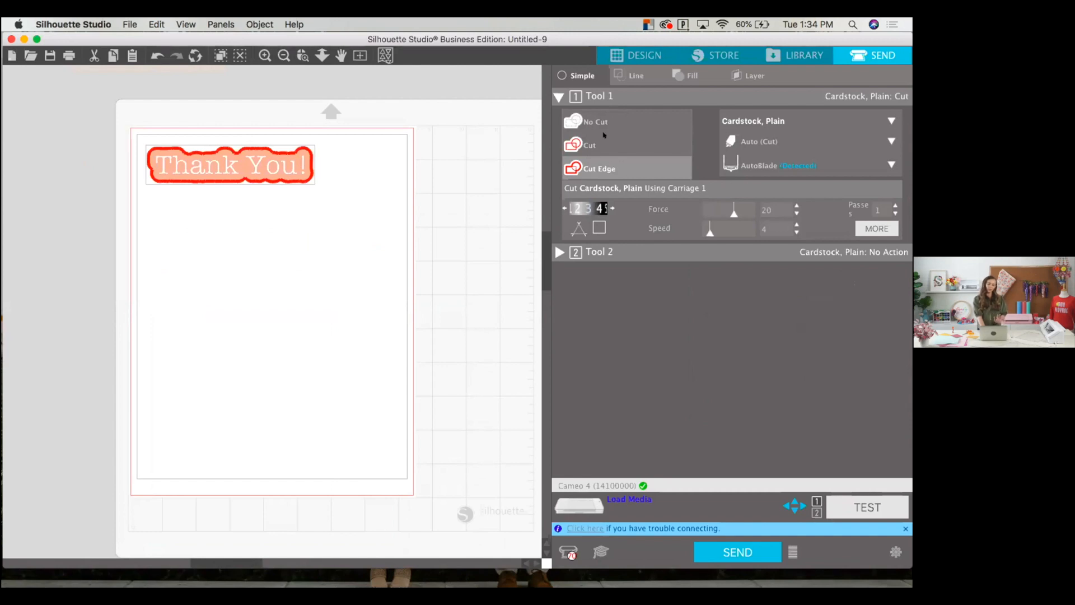
click(591, 145)
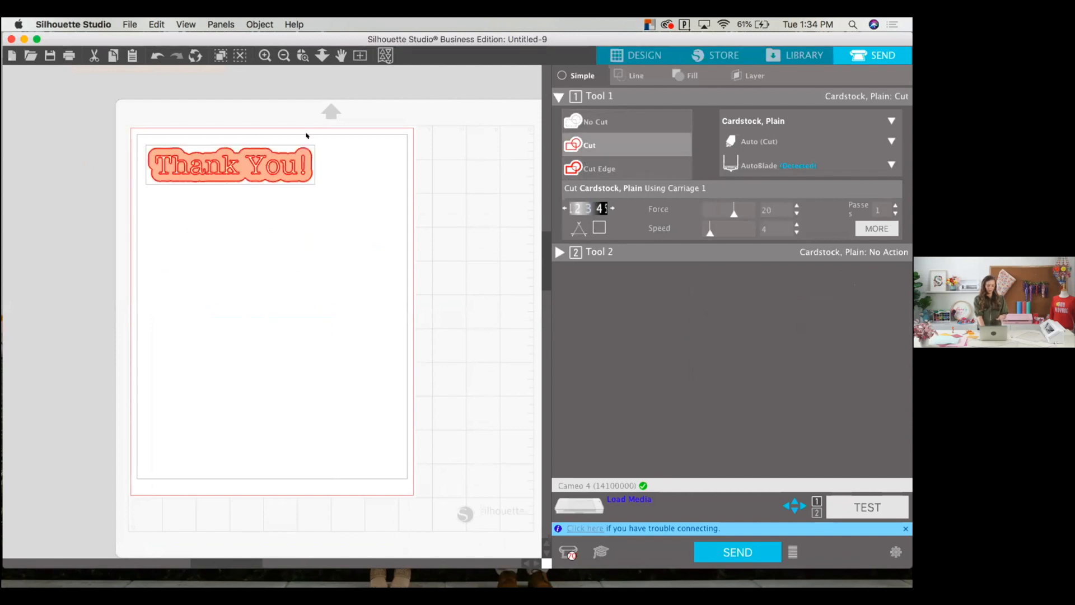
mouse_move(390, 581)
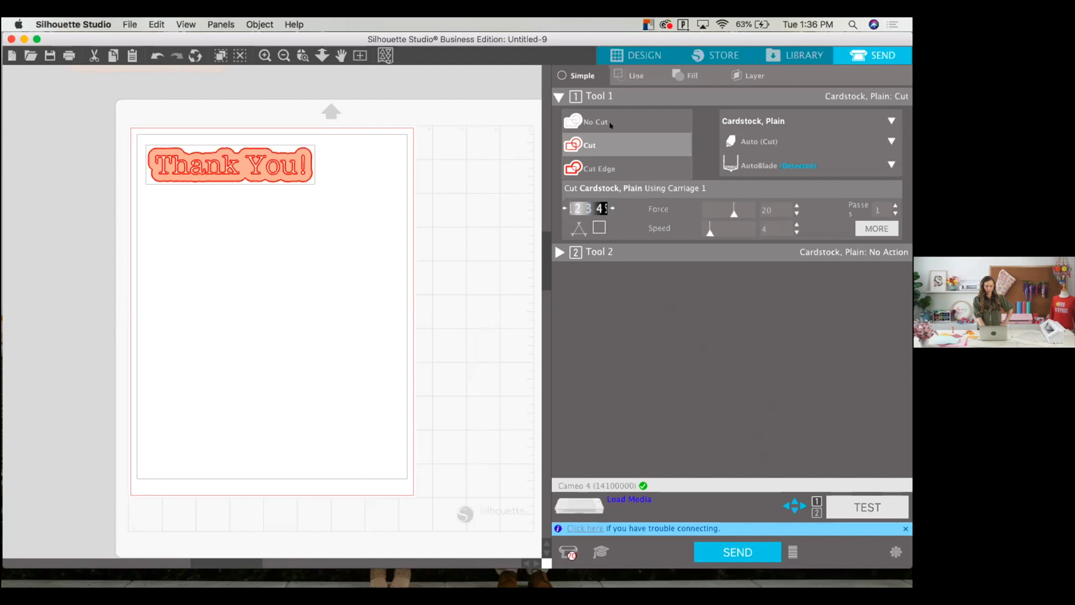
- Return to the design and move the "Thank You!" group and brown offset together off the mat, clearing the page
click(639, 55)
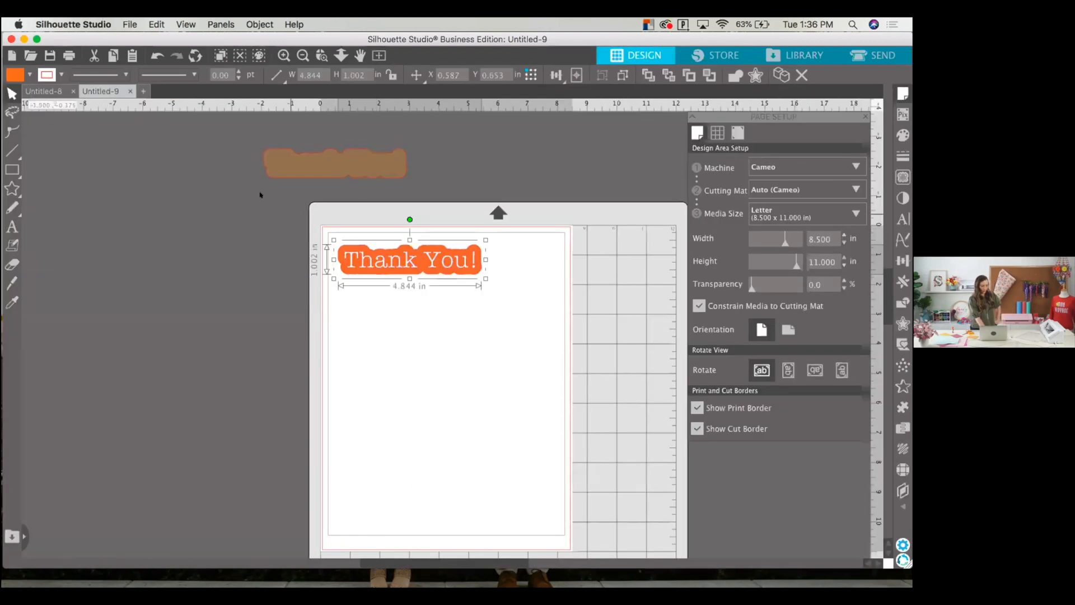
drag(220, 153, 413, 290)
drag(476, 256, 129, 206)
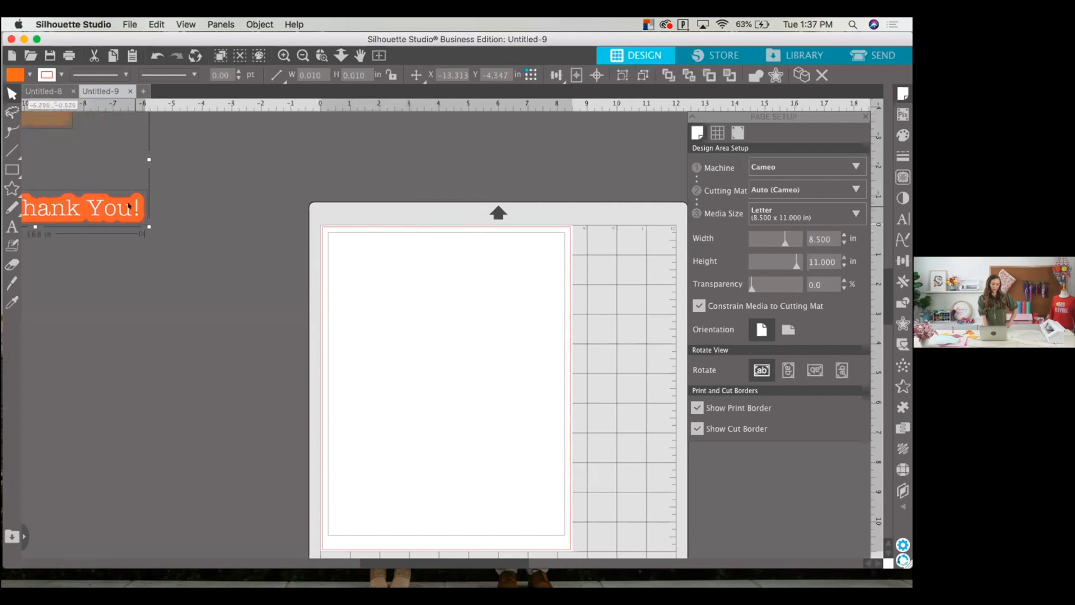
click(233, 202)
- Draw an ellipse about 2 in wide and 2.125 in tall near the upper-left corner of the empty page
scroll(401, 273, down, 2)
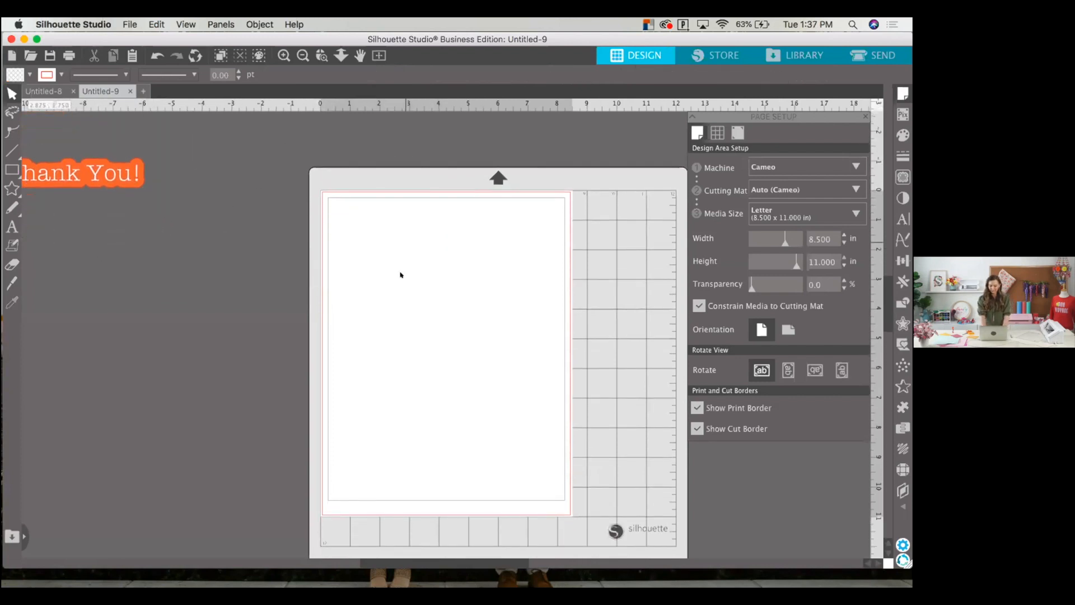
scroll(400, 274, down, 4)
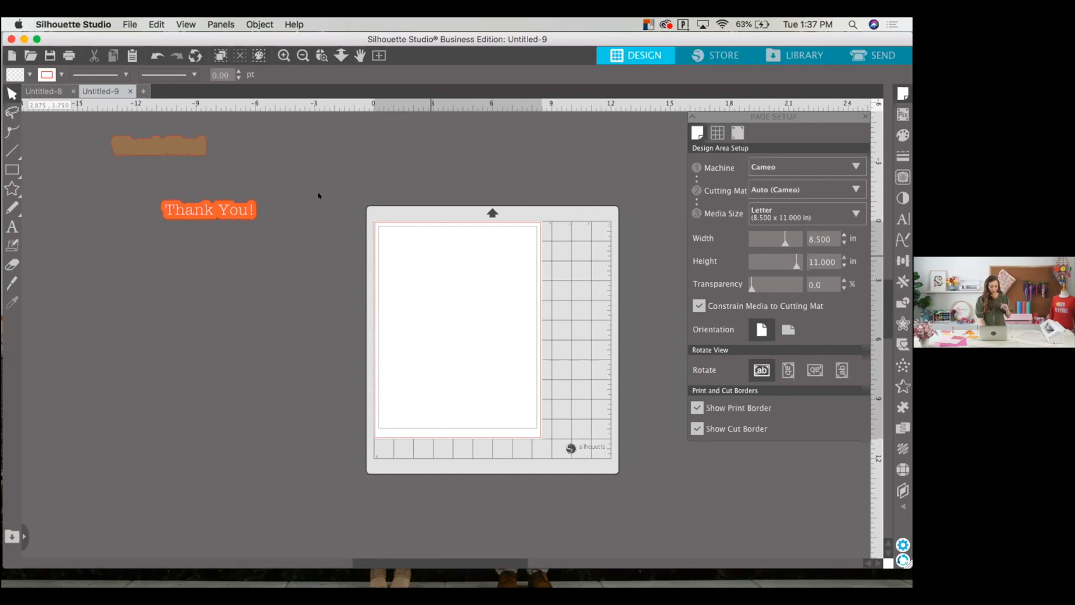
mouse_move(8, 172)
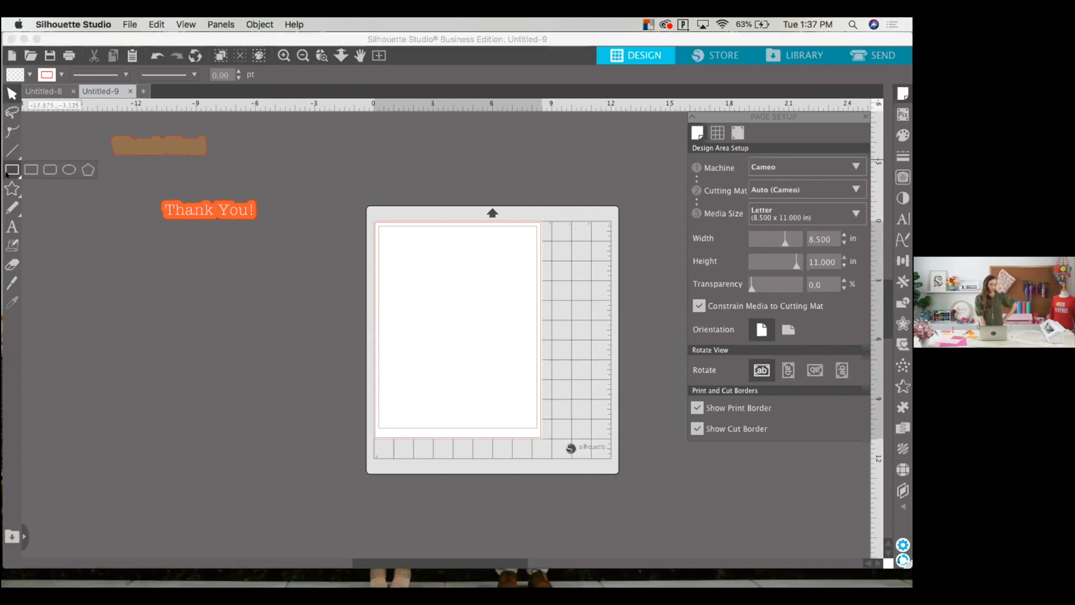
click(68, 167)
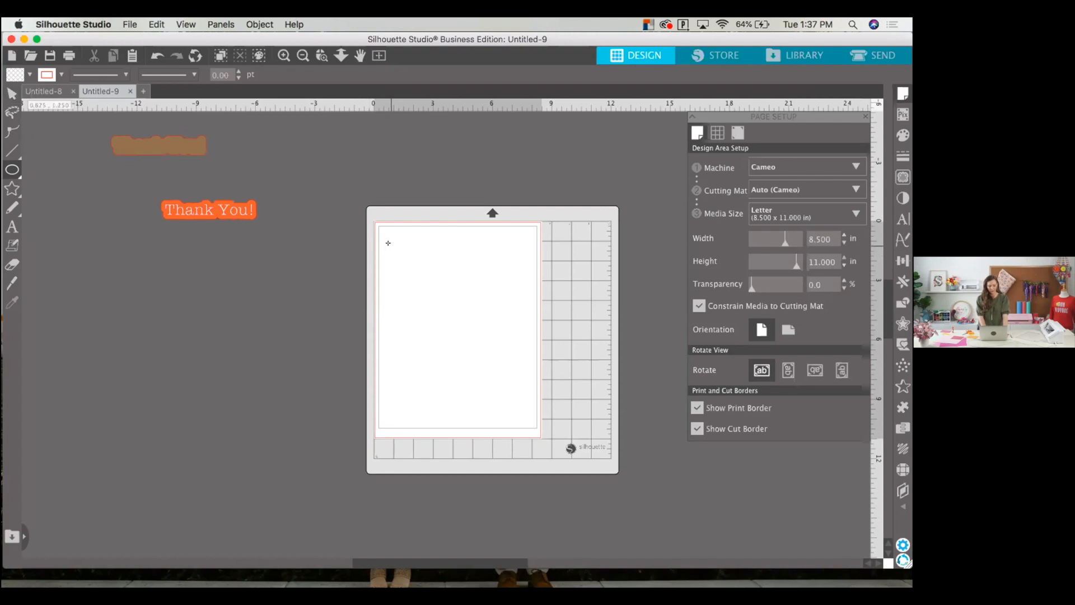
drag(394, 241, 430, 276)
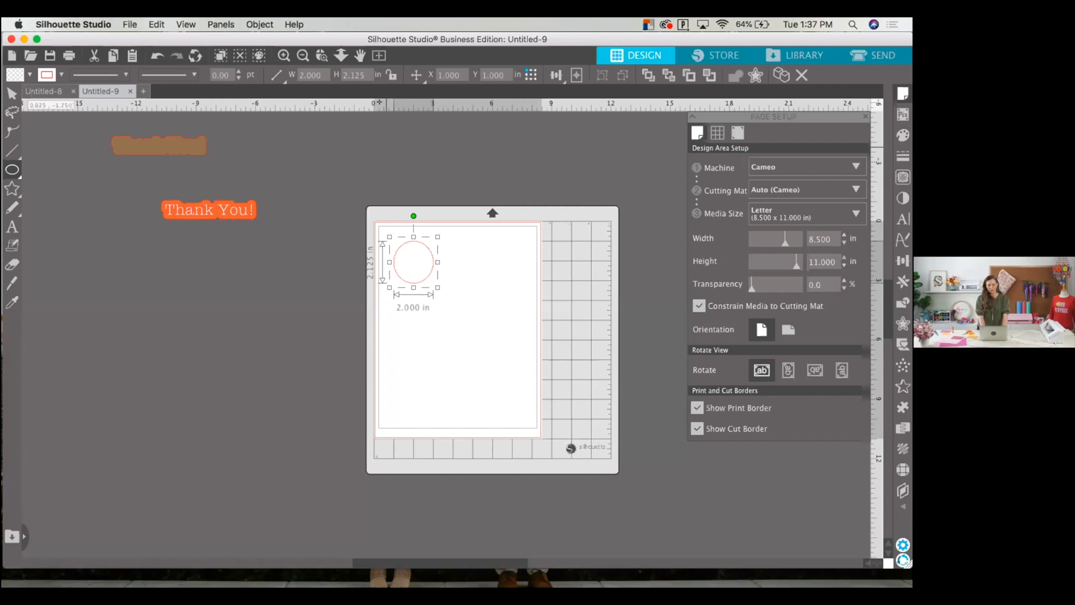
- Set the ellipse's height to 2.000 in to make it a circle, and lock its aspect ratio
double_click(368, 74)
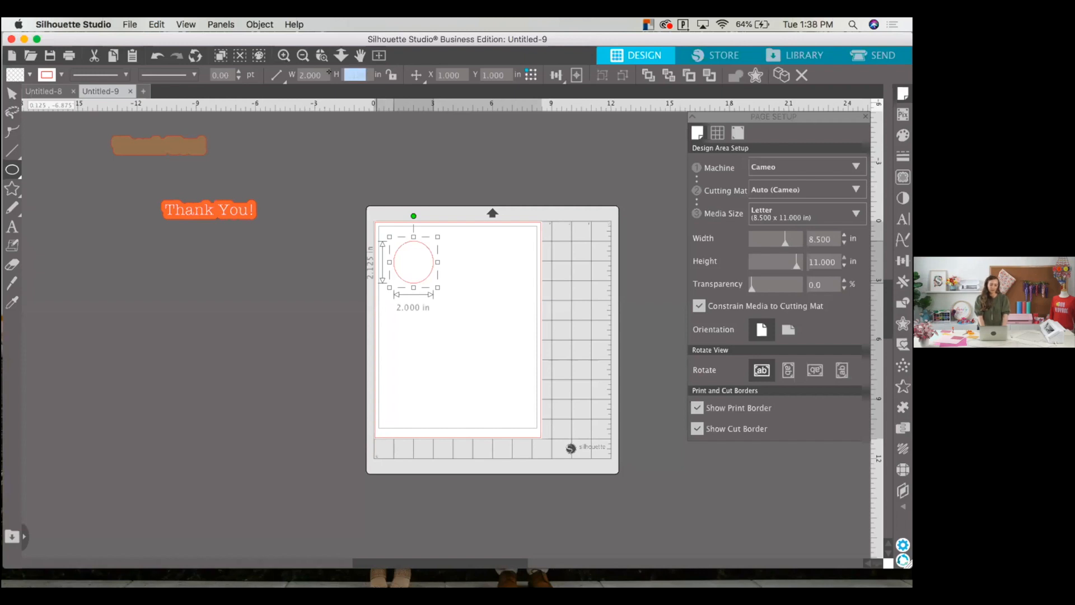
click(390, 74)
double_click(349, 74)
text(2.000)
key(Return)
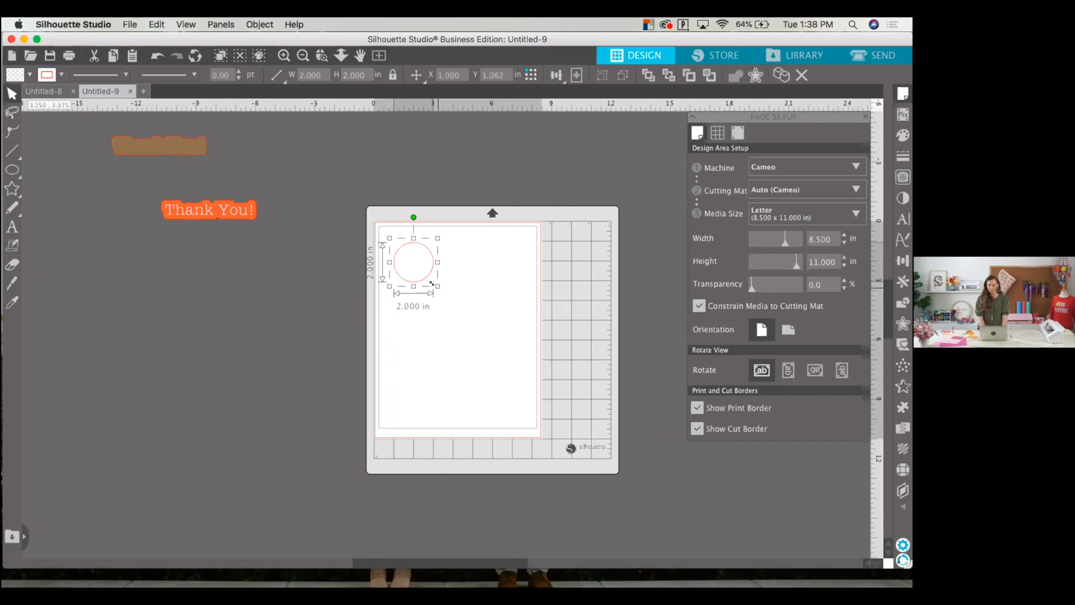
- Scale the circle down to about 1.77 in across and move it into the upper-left corner of the print border
drag(431, 282, 430, 276)
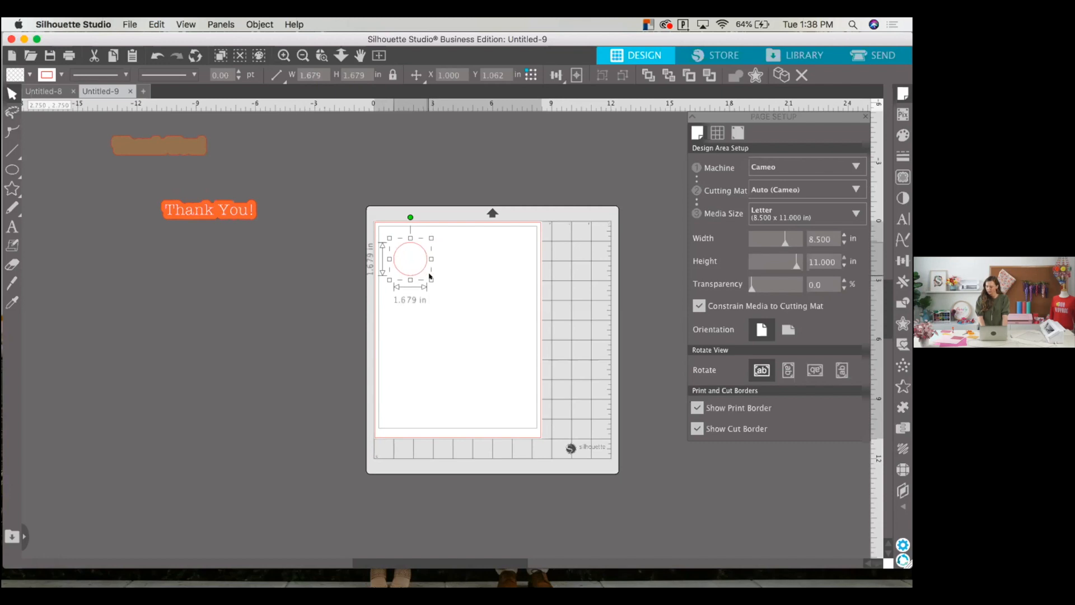
drag(430, 275, 430, 276)
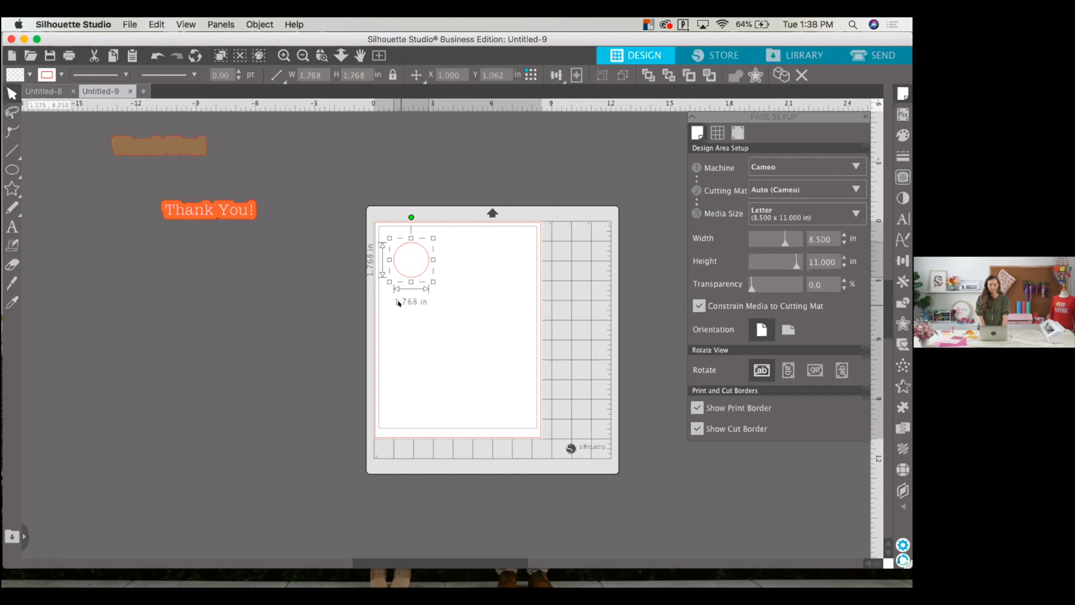
drag(421, 262, 411, 255)
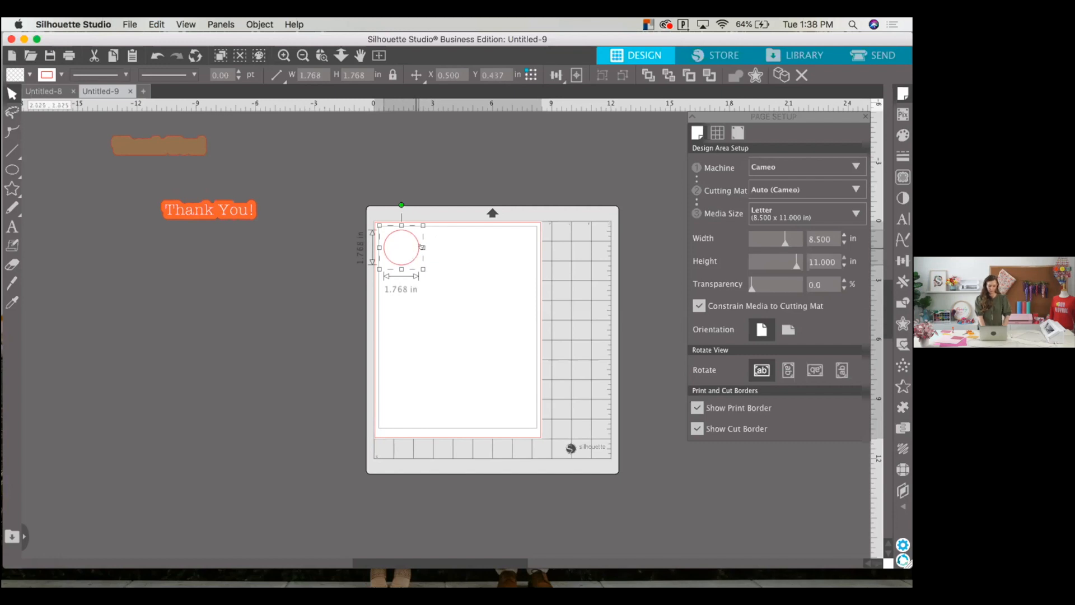
- Duplicate the circle, placing the overlapping copy about 0.5 in to the right at the same height
click(422, 244)
click(417, 254)
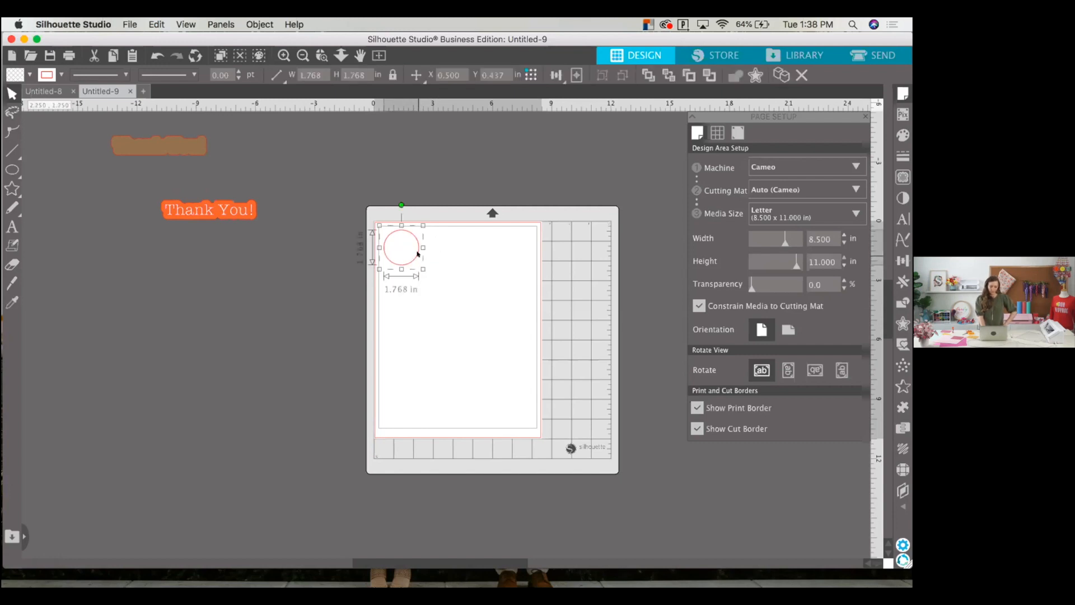
drag(417, 253, 422, 255)
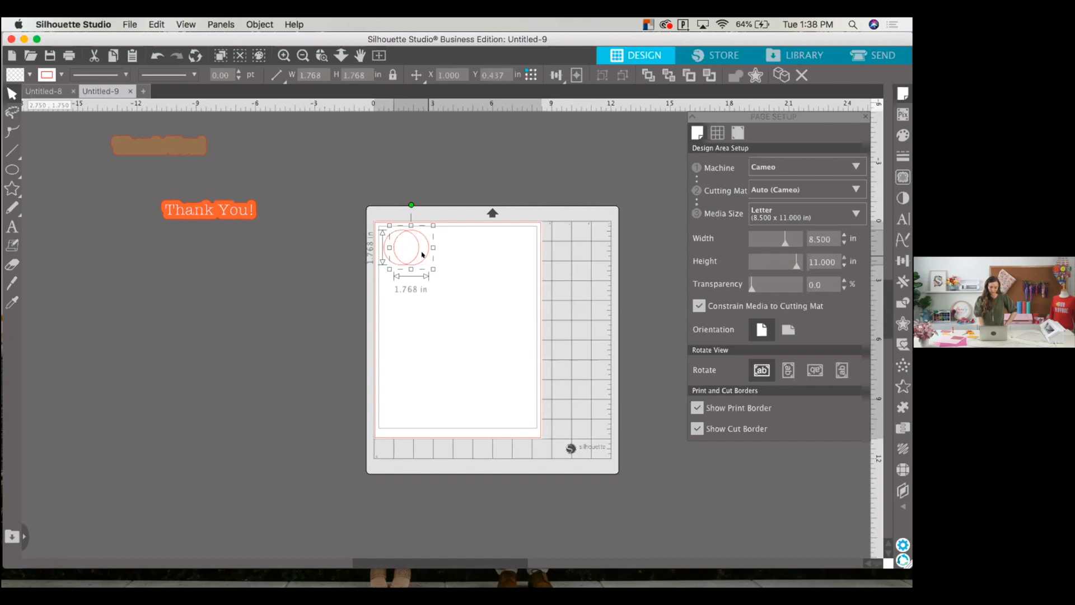
- Delete the overlapping circle copy and create two successive internal offsets of the remaining circle, 0.125 in each
key(Delete)
click(411, 252)
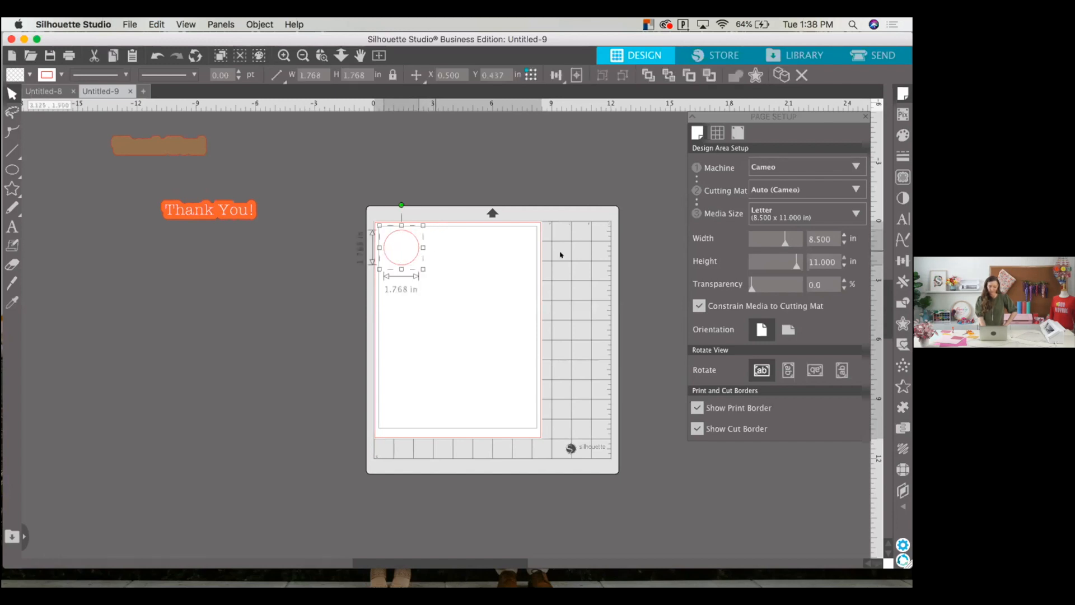
click(902, 323)
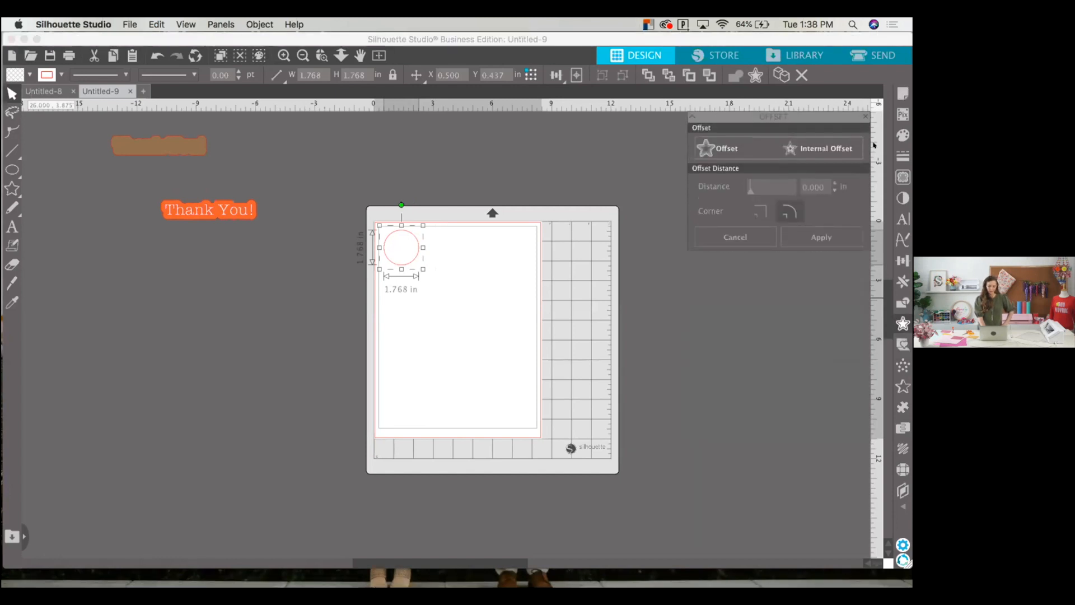
click(824, 146)
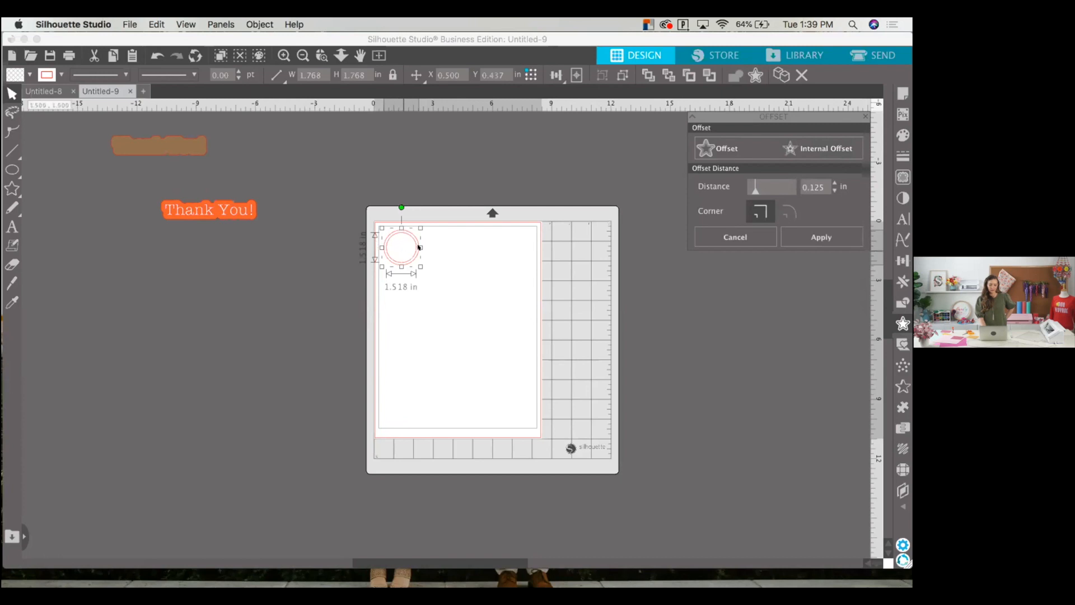
click(805, 143)
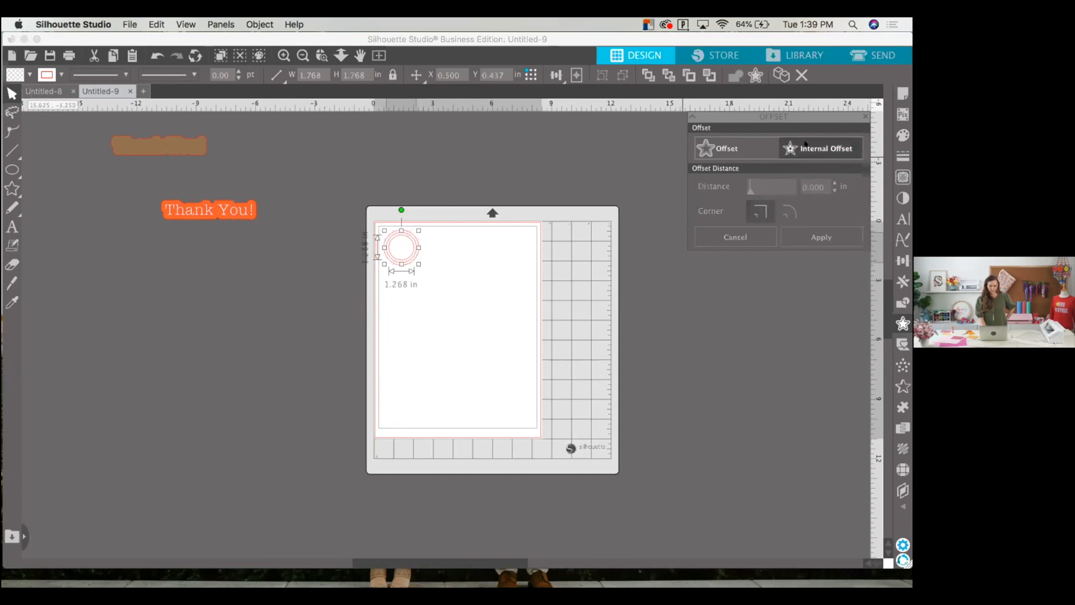
- Separate the two offset circles from the original and move both off the page onto the empty area beside the mat
click(430, 244)
drag(401, 256, 440, 285)
click(438, 284)
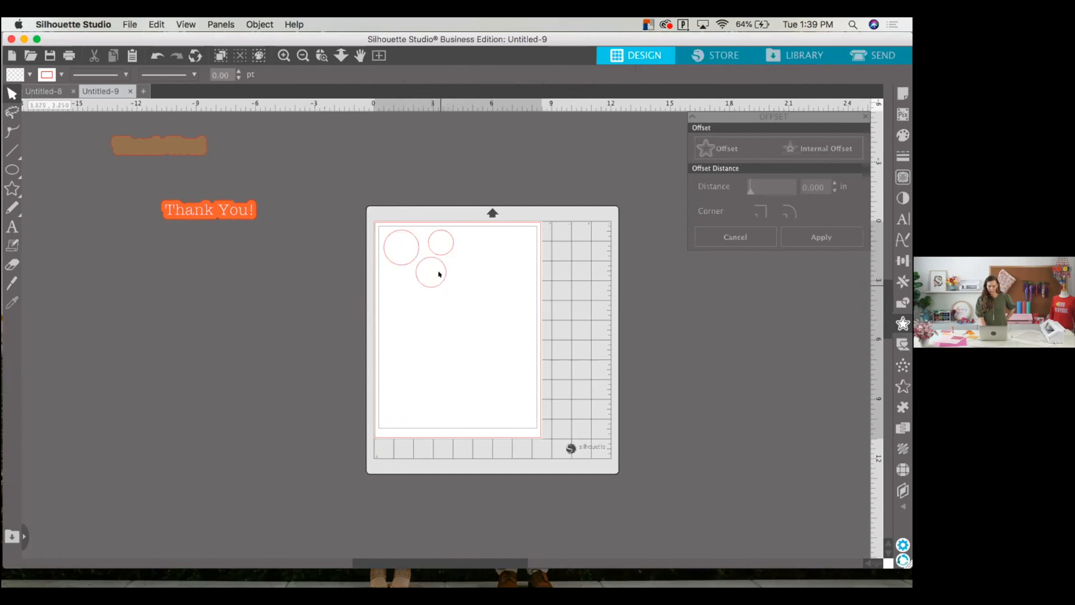
drag(436, 256, 330, 276)
click(435, 276)
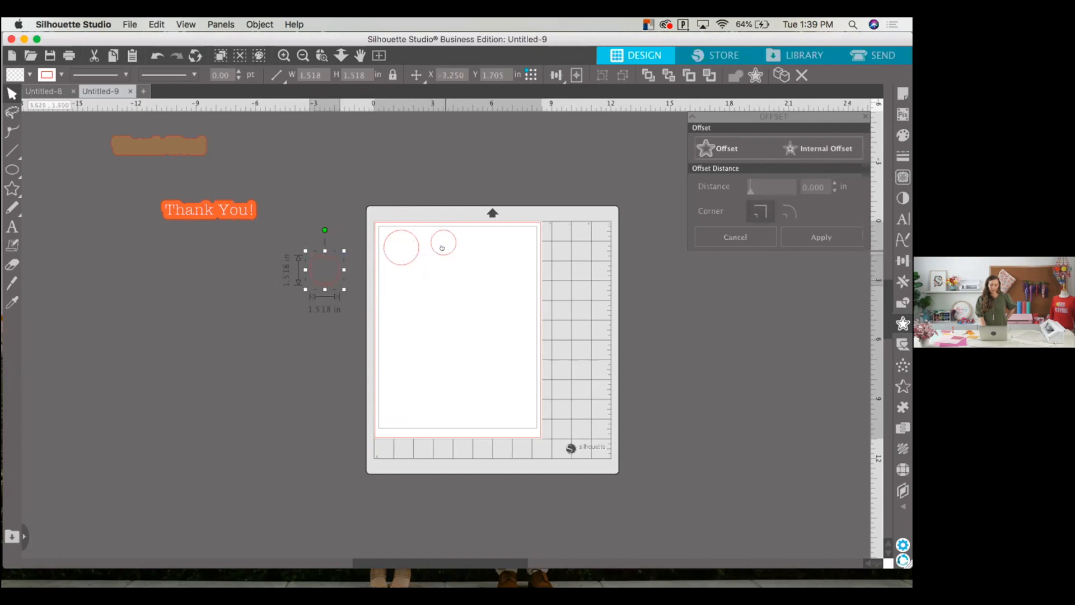
drag(439, 247, 339, 235)
- Duplicate the large circle twice along the top of the page, at X about 2.375 in and 4.375 in
click(412, 255)
drag(413, 256, 450, 255)
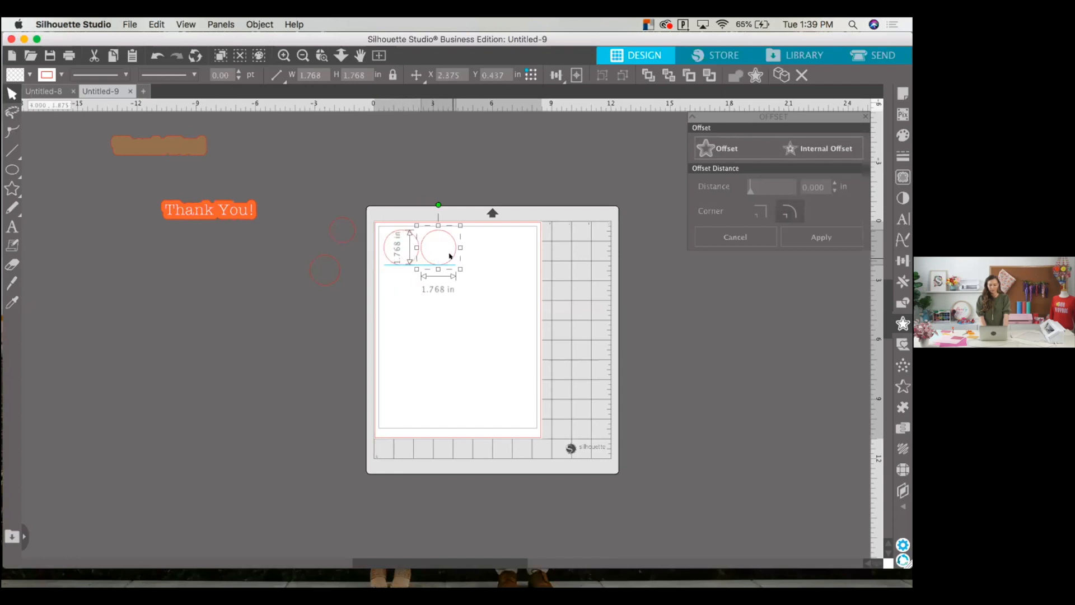
drag(451, 256, 489, 254)
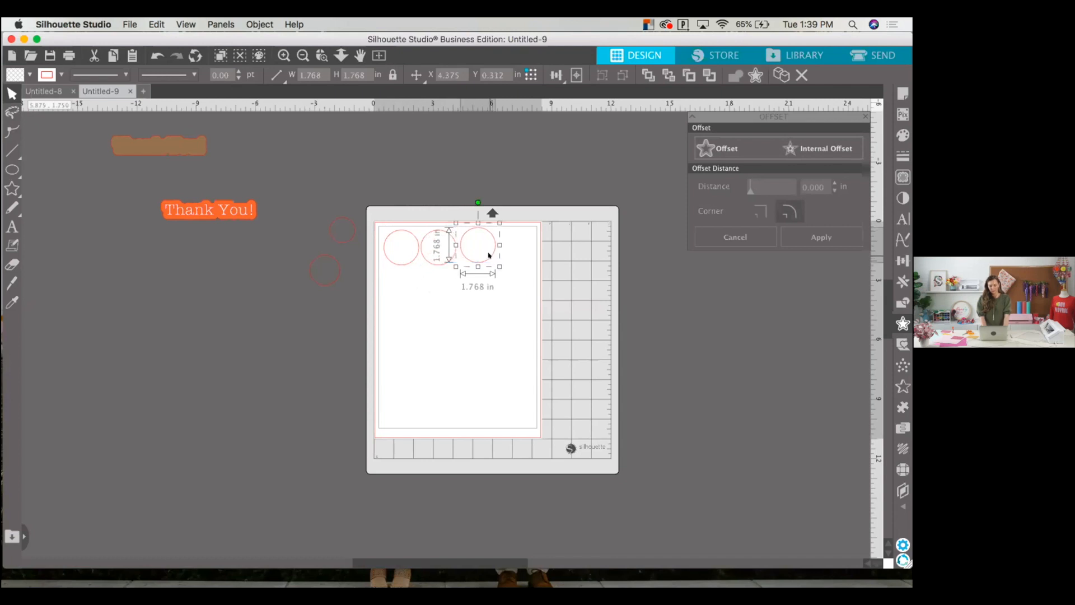
click(475, 275)
click(481, 253)
right_click(482, 255)
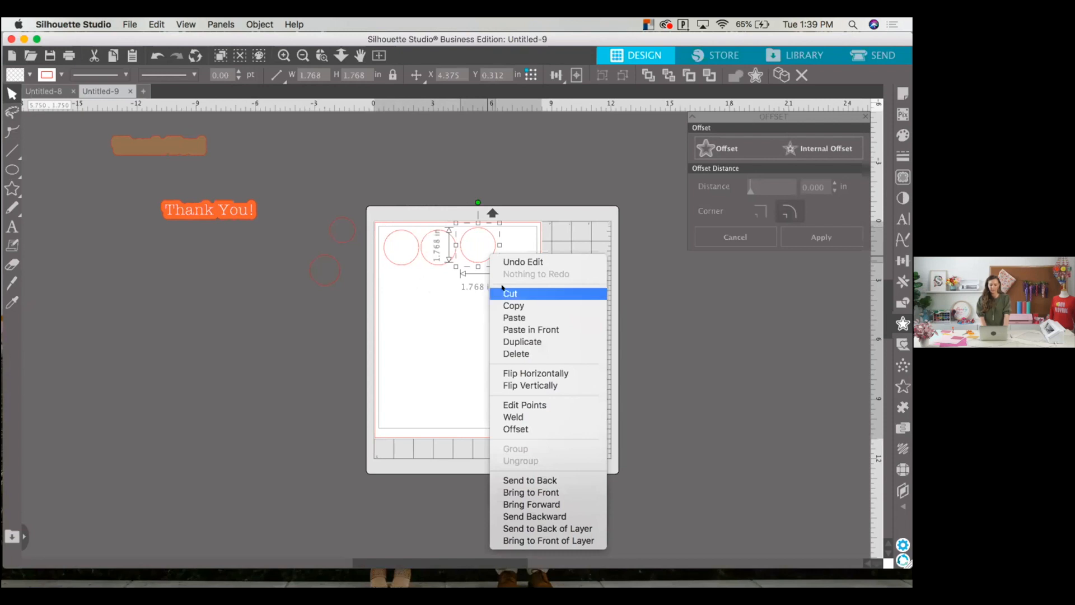
click(513, 305)
click(477, 288)
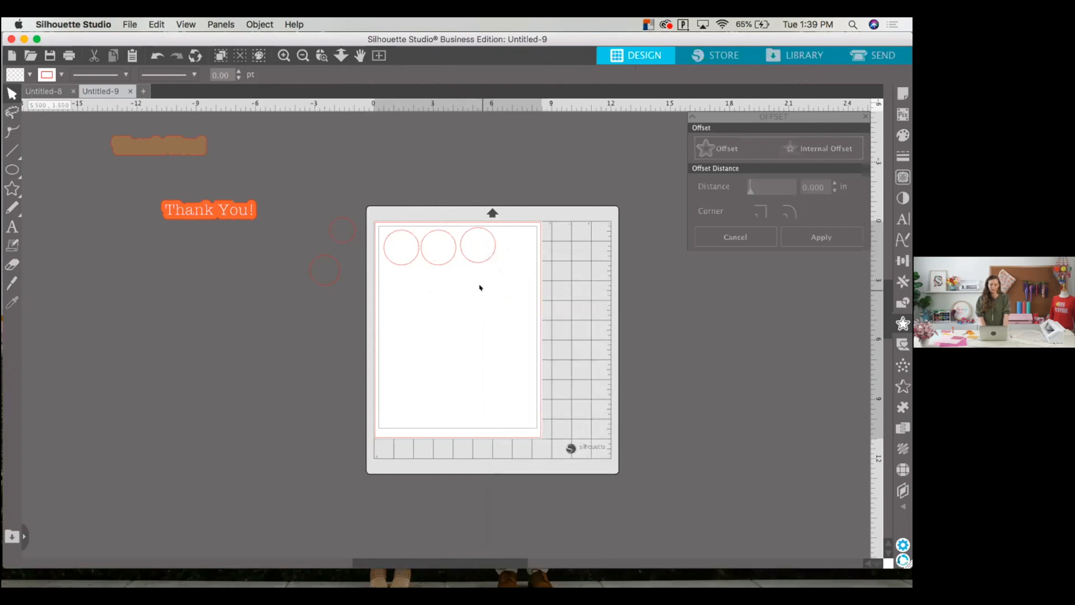
right_click(481, 288)
click(502, 347)
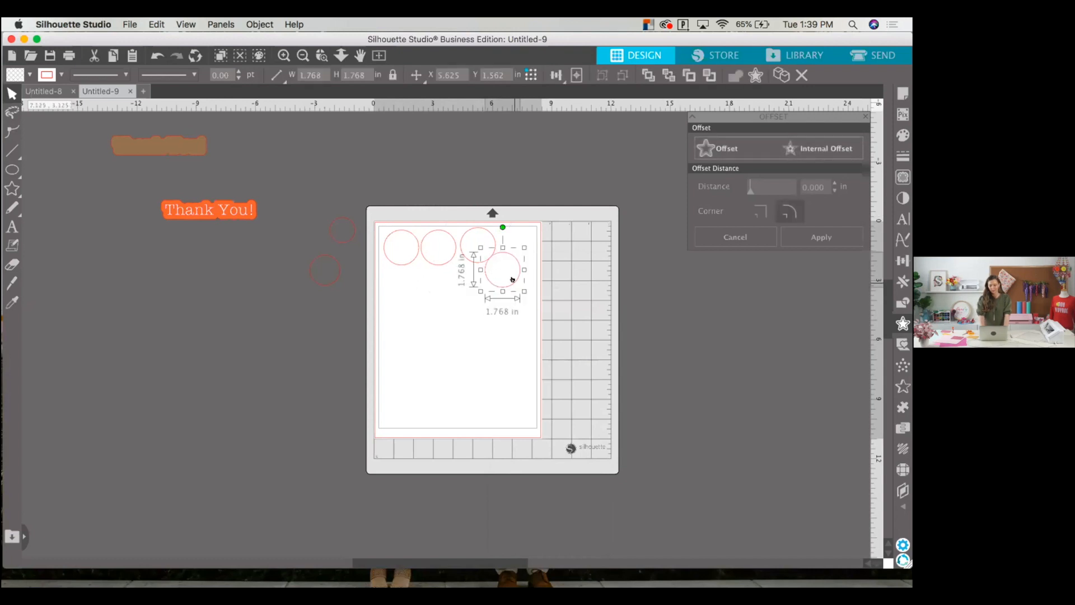
key(Delete)
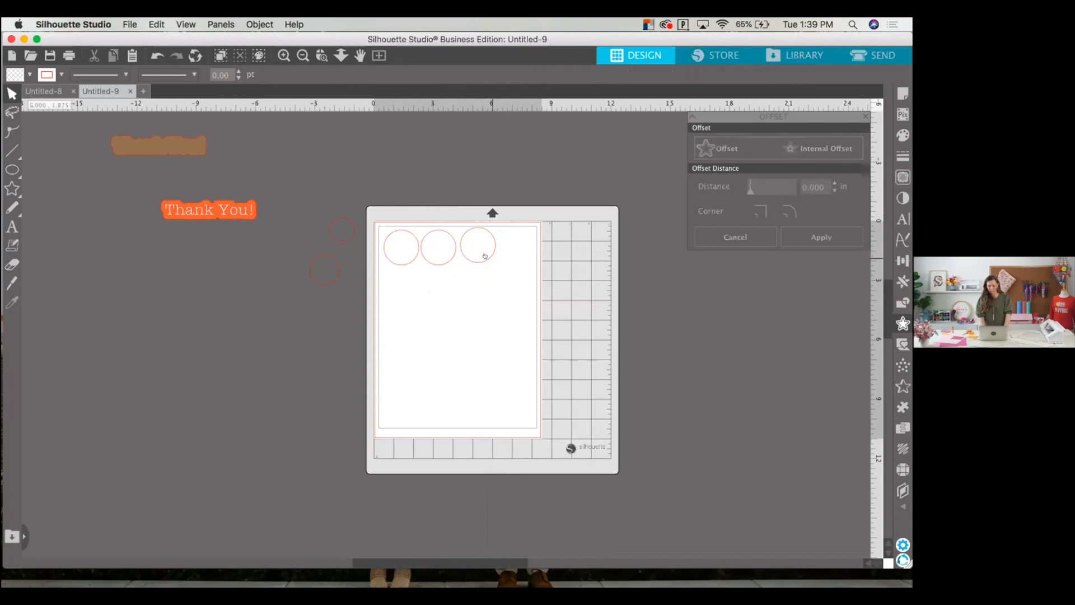
- Move the third circle down slightly to line it up with the other two circles, and deselect it
drag(488, 257, 488, 258)
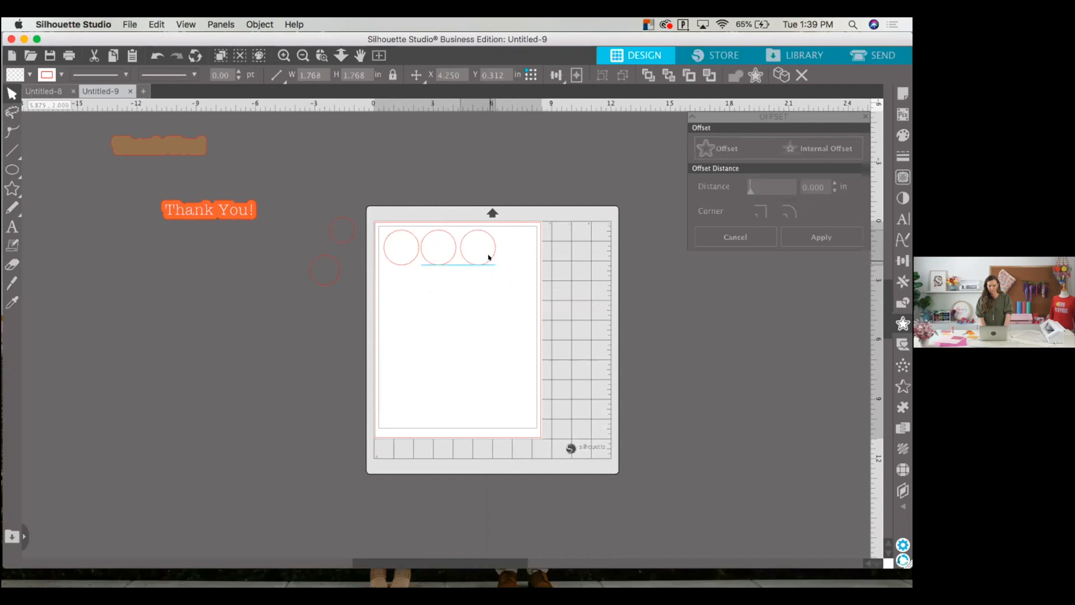
click(649, 150)
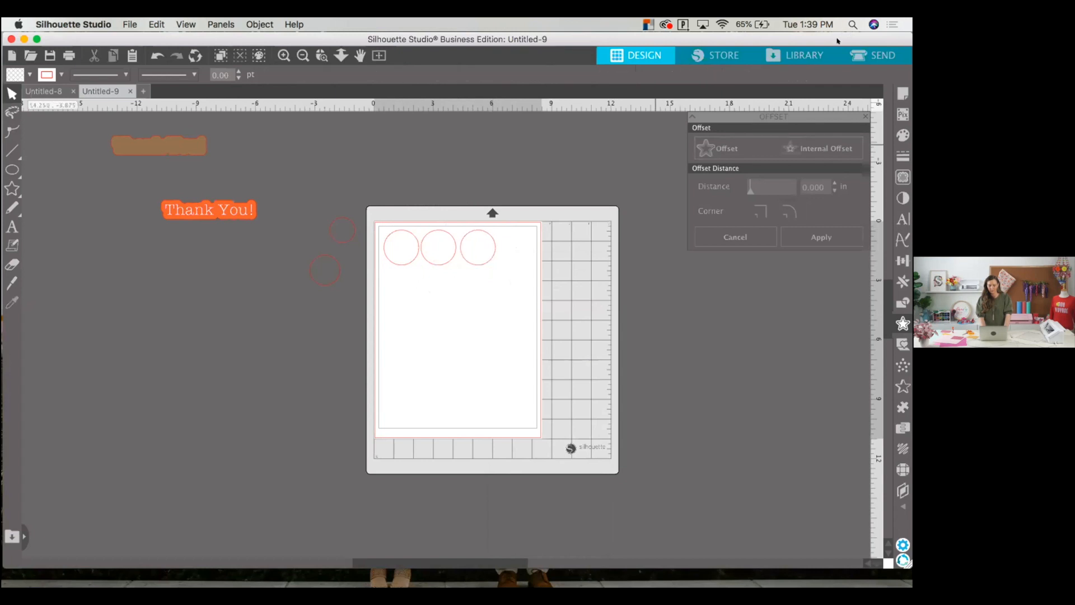
- Set the media size to 12 in wide by 12 in high in the page setup and switch to the send view
click(899, 92)
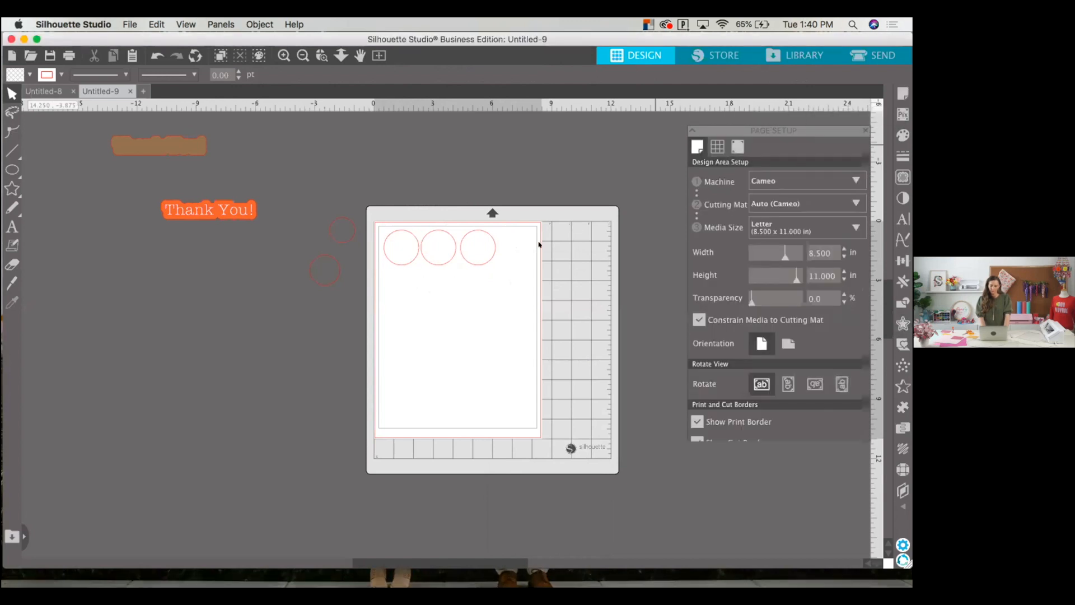
click(865, 130)
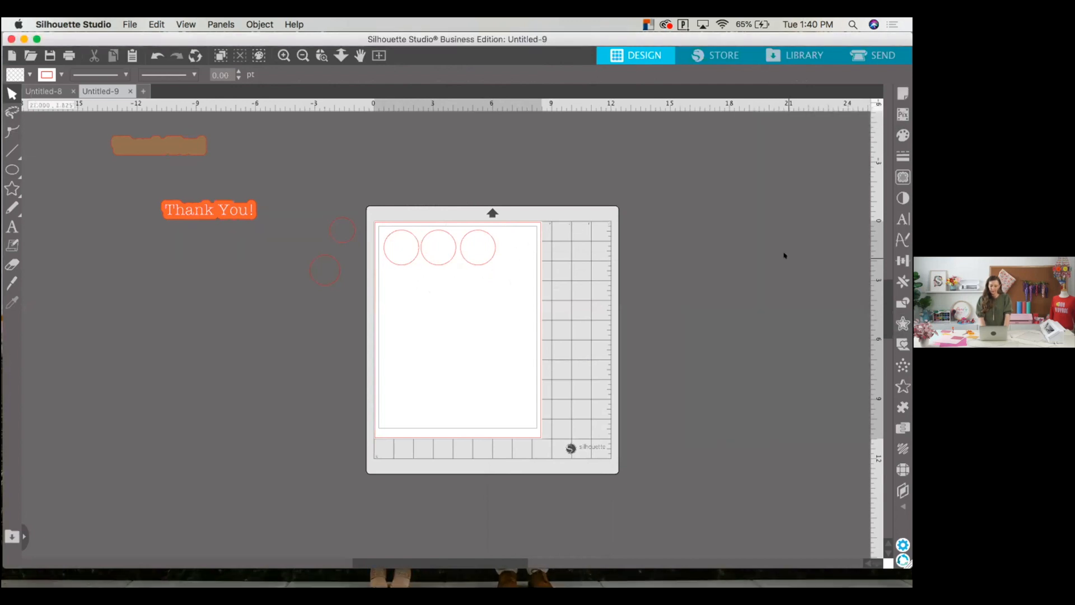
click(898, 87)
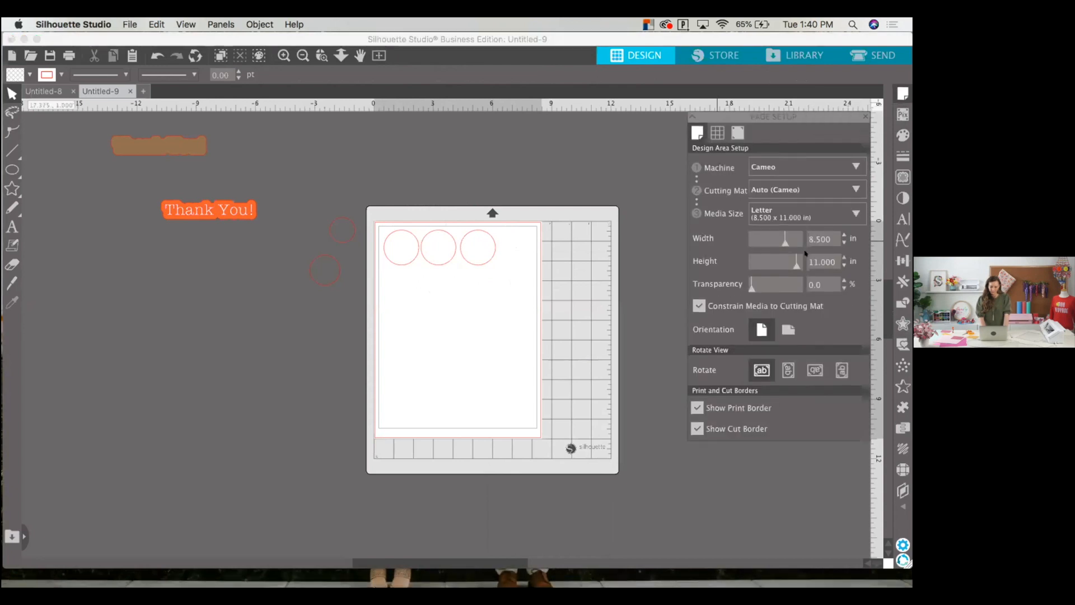
double_click(823, 239)
text(12)
drag(835, 259, 715, 247)
text(12)
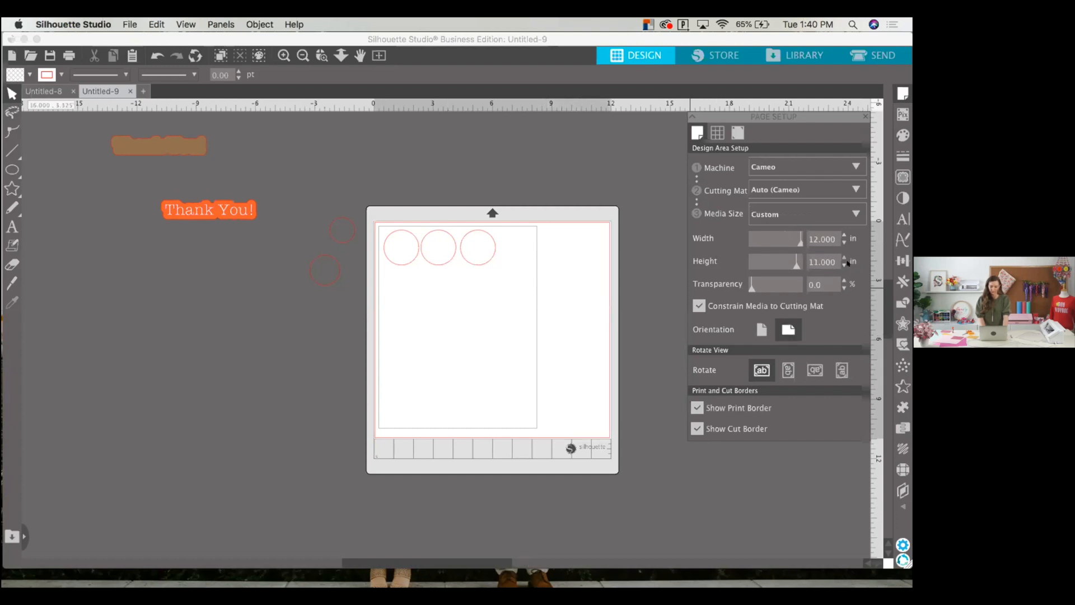
drag(835, 261, 742, 256)
text(12)
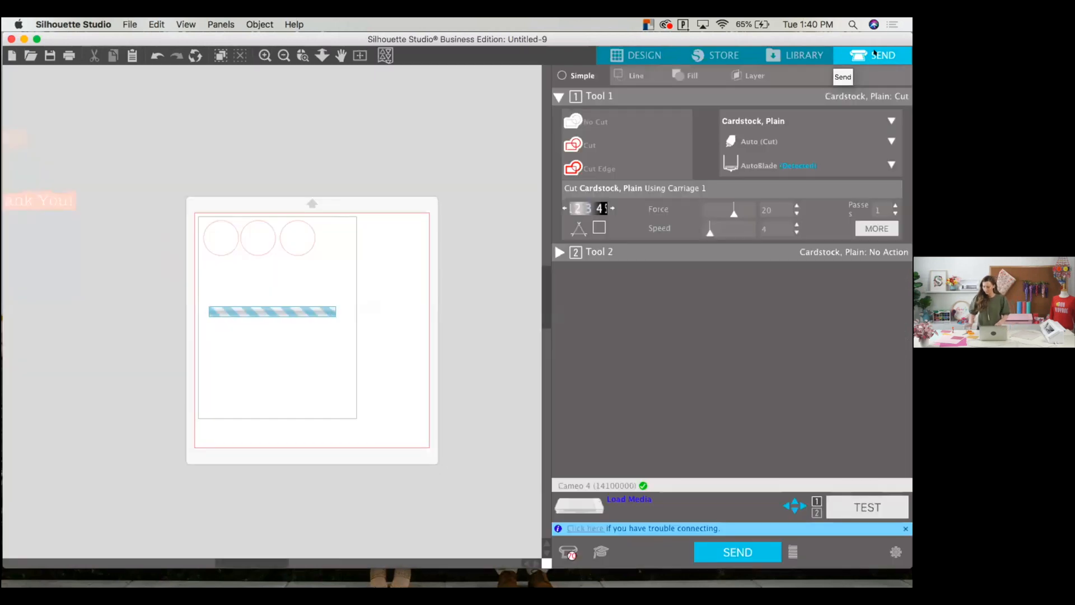
click(874, 54)
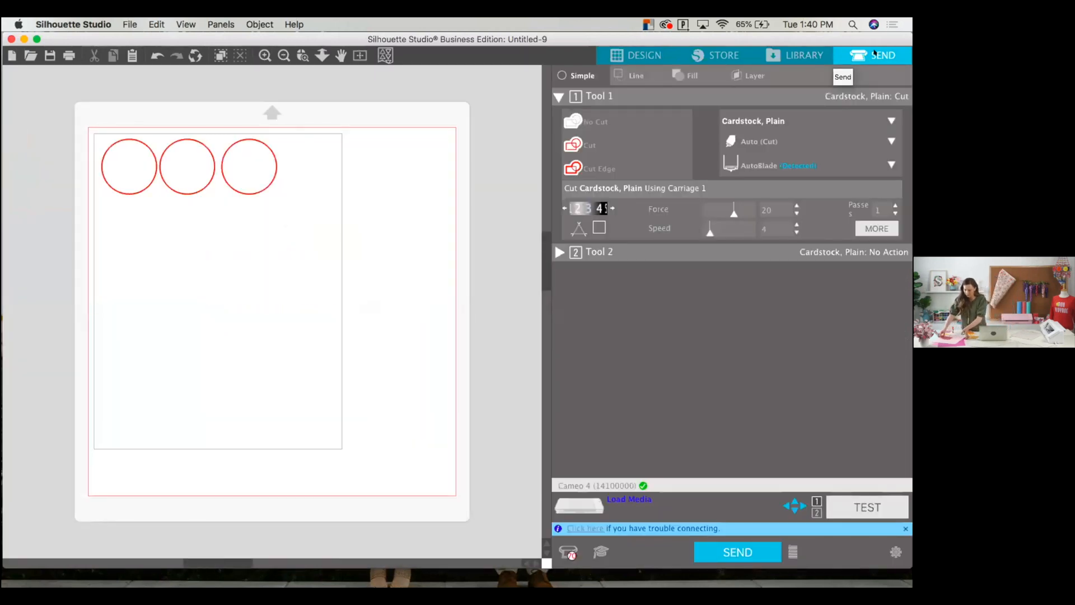